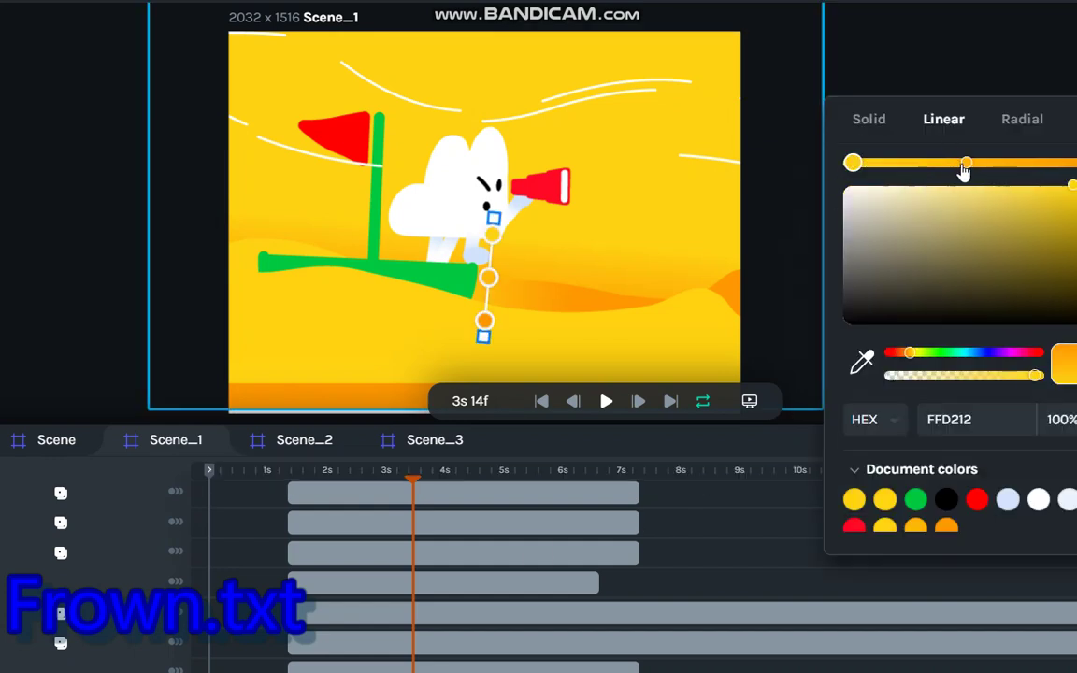
Set the middle stop of the sky background's linear gradient to the red-orange FF4F0A
{"action": "left_click", "coordinate": [967, 164]}
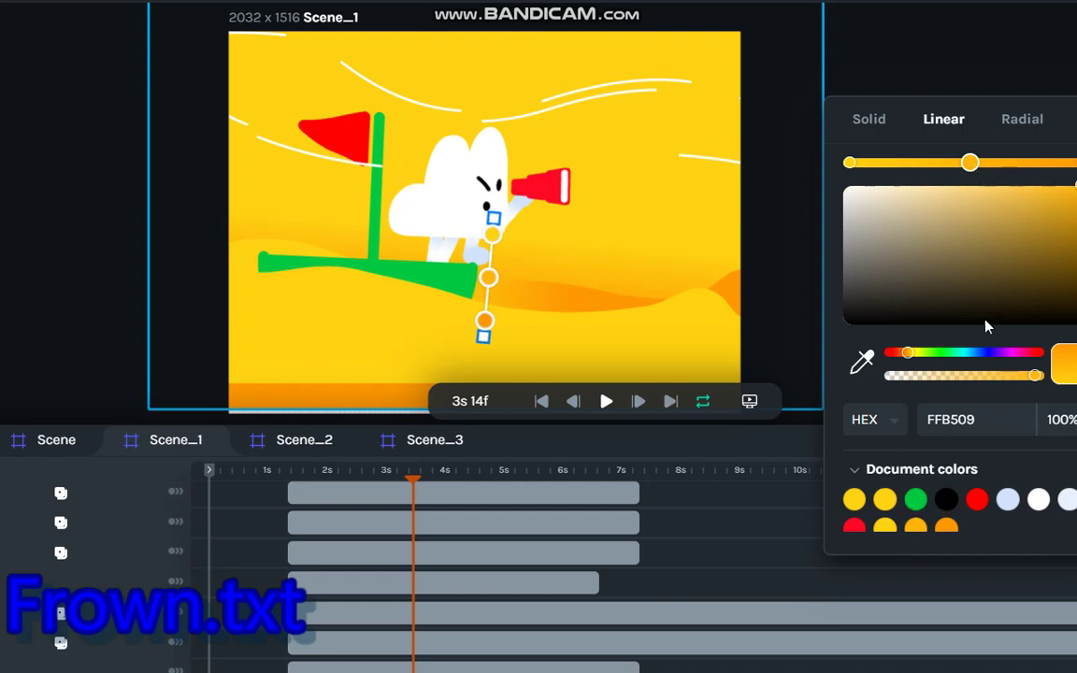
{"action": "left_click", "coordinate": [950, 352]}
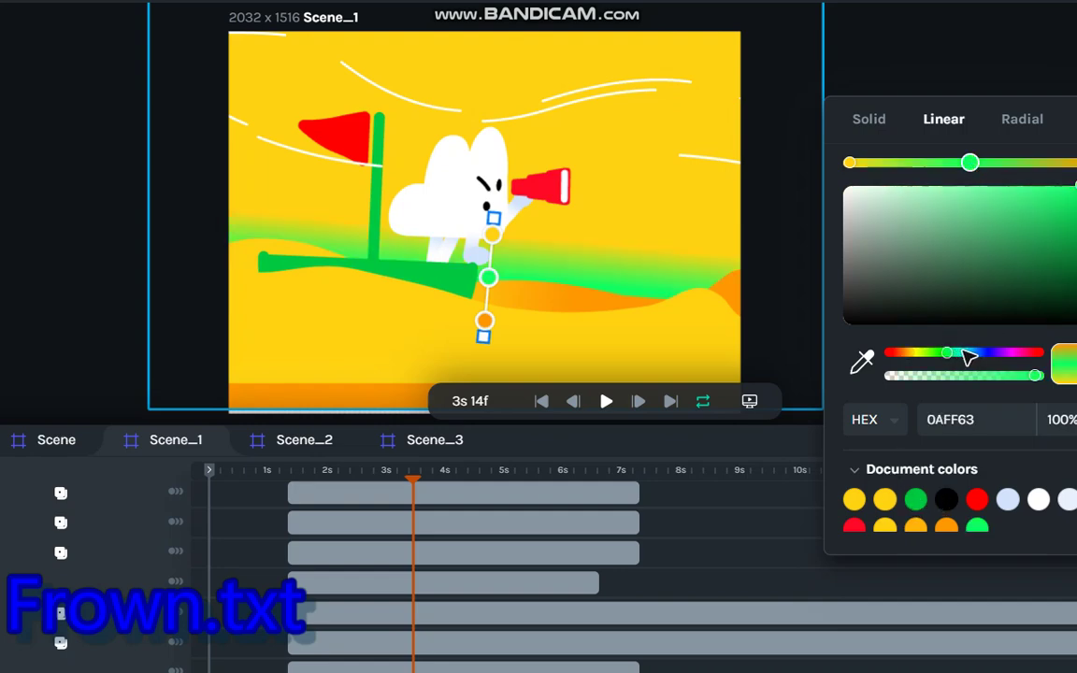
{"action": "left_click", "coordinate": [962, 353]}
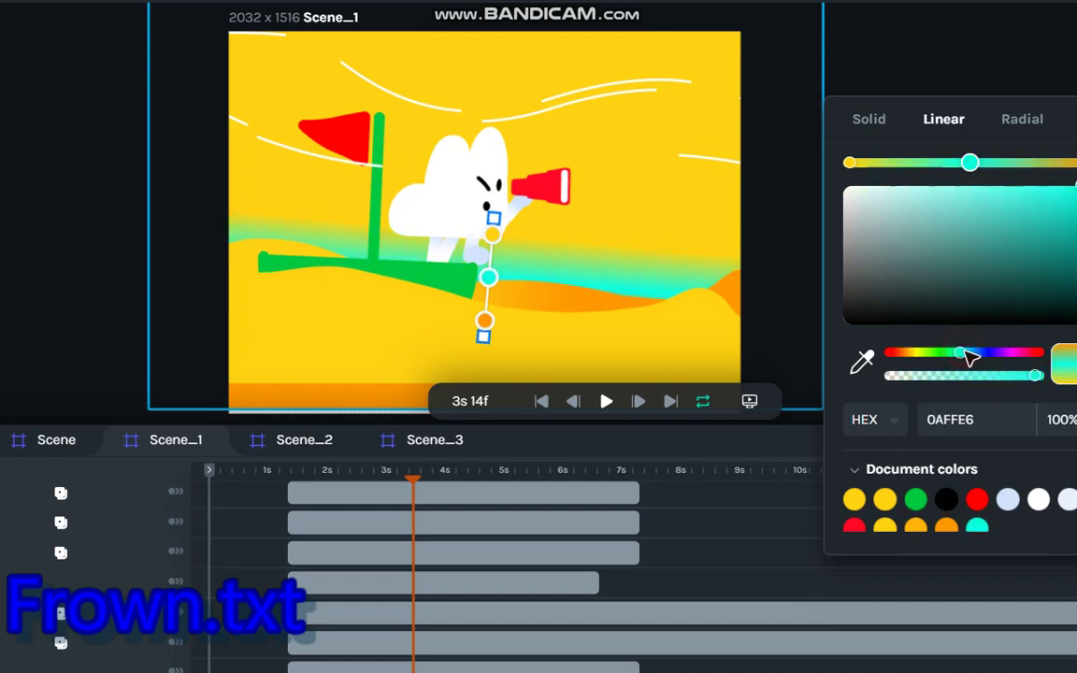
{"action": "left_click", "coordinate": [901, 354]}
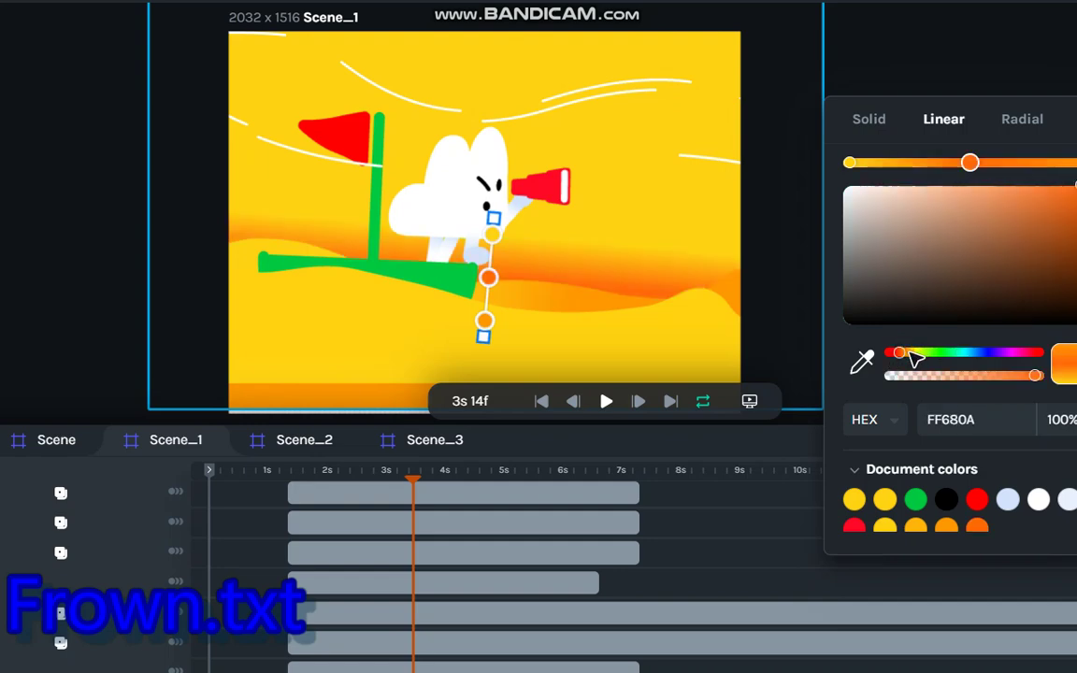
{"action": "left_click", "coordinate": [906, 353]}
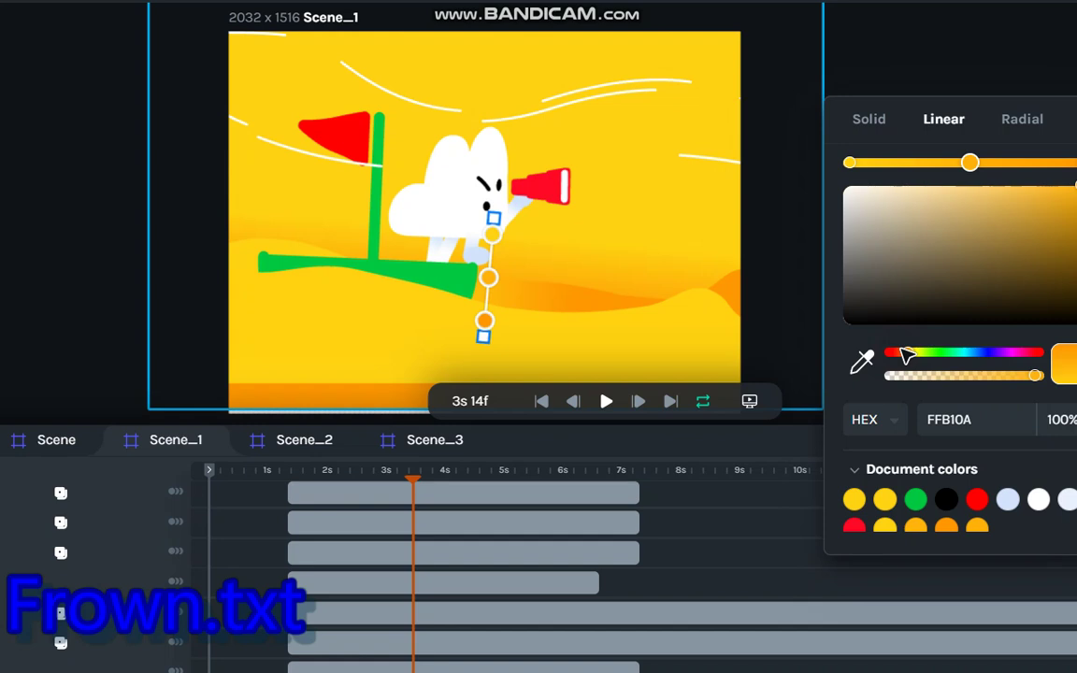
{"action": "left_click", "coordinate": [899, 354]}
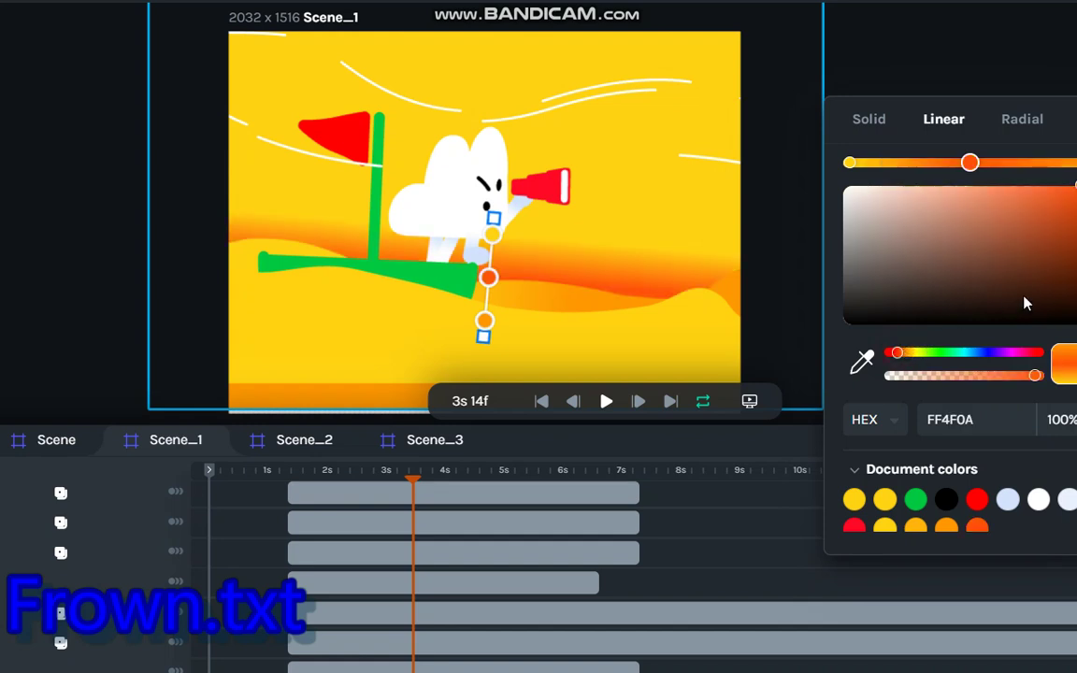
Change the first stop of the sky background's gradient to the orange FC7E1E
{"action": "left_click", "coordinate": [848, 165]}
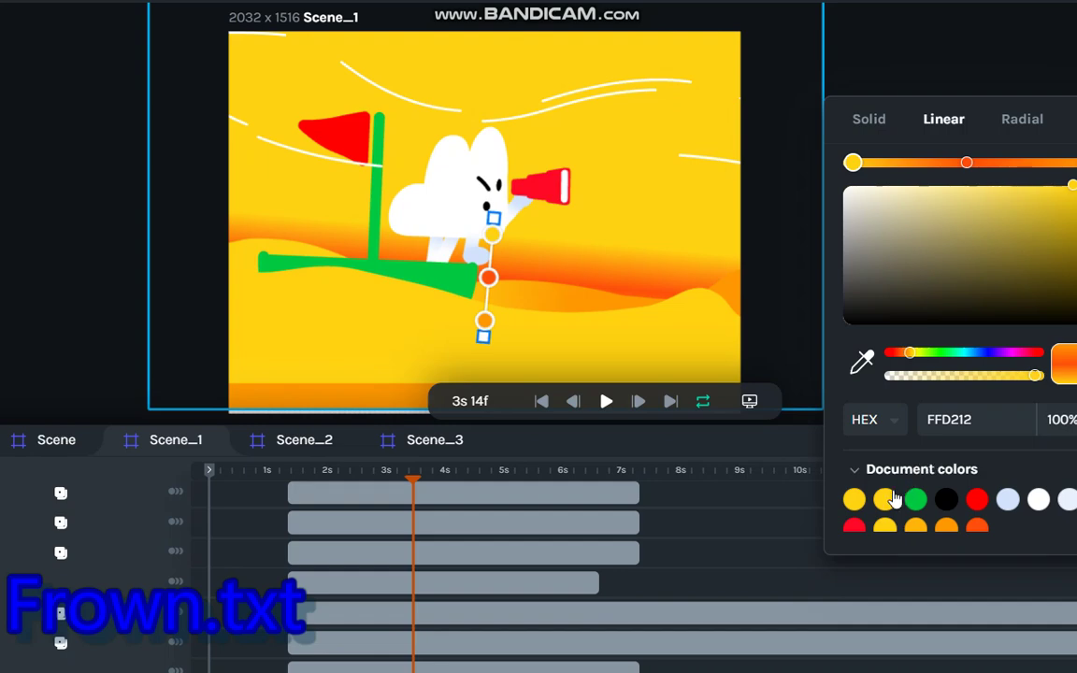
{"action": "left_click", "coordinate": [978, 526]}
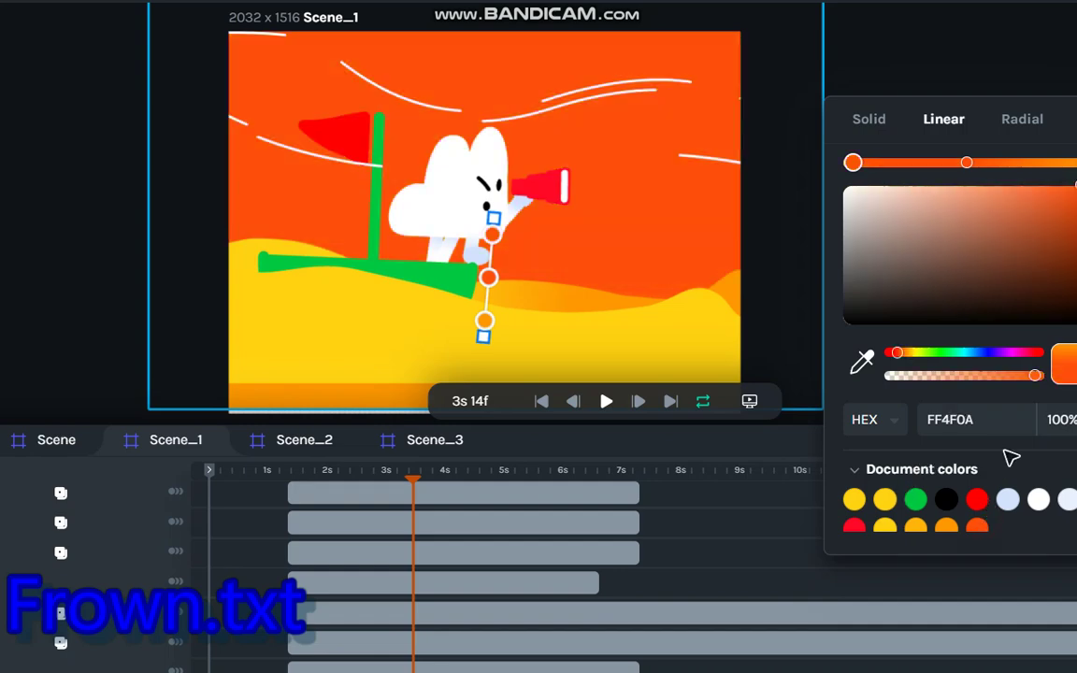
{"action": "left_click", "coordinate": [1030, 213]}
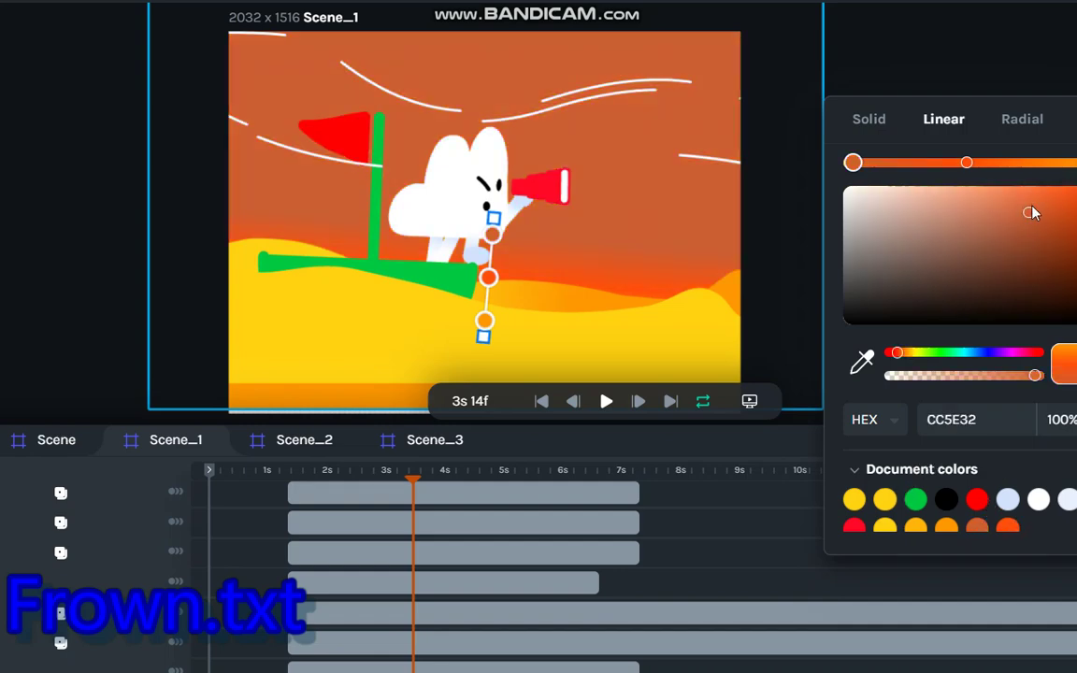
{"action": "left_click", "coordinate": [901, 353]}
{"action": "left_click", "coordinate": [909, 354]}
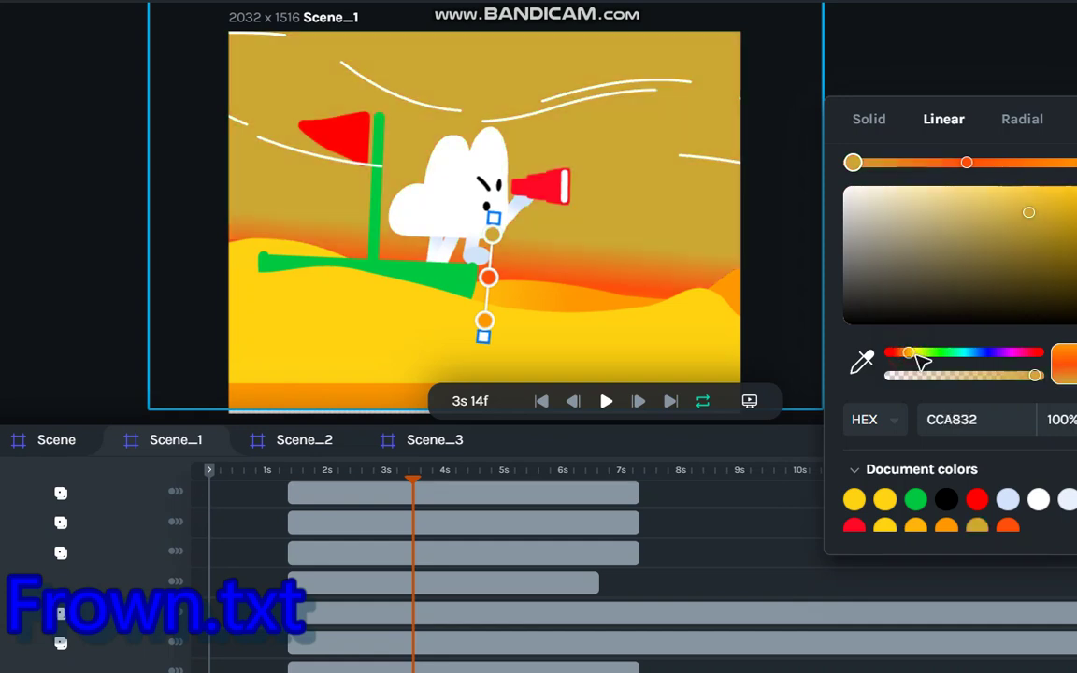
{"action": "left_click", "coordinate": [901, 353]}
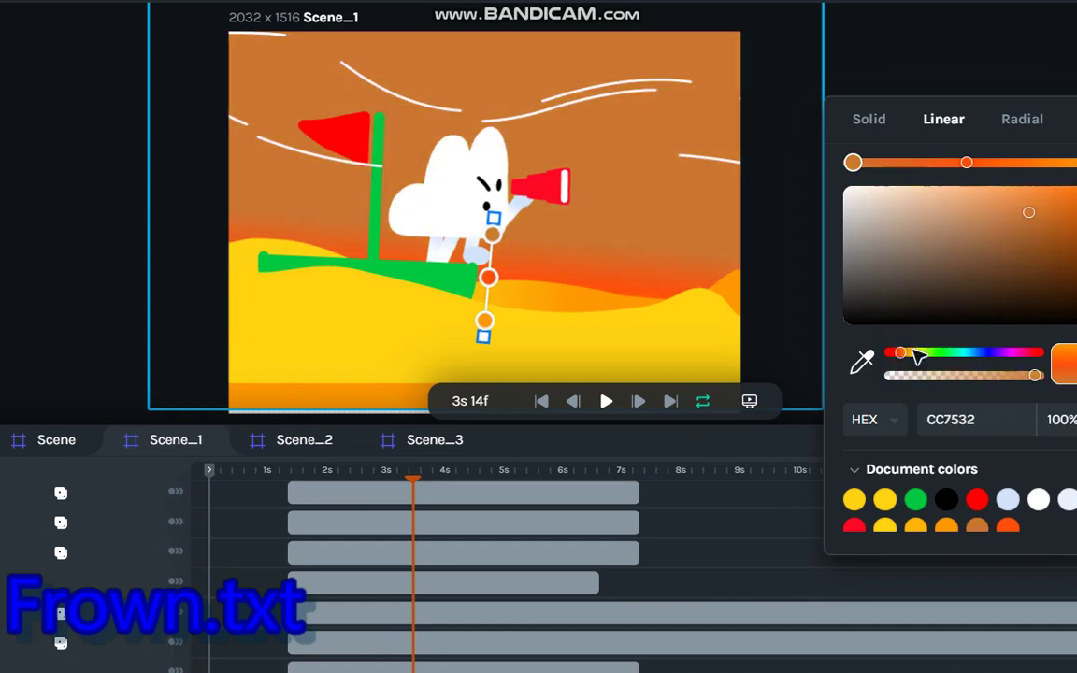
{"action": "left_click", "coordinate": [1067, 191]}
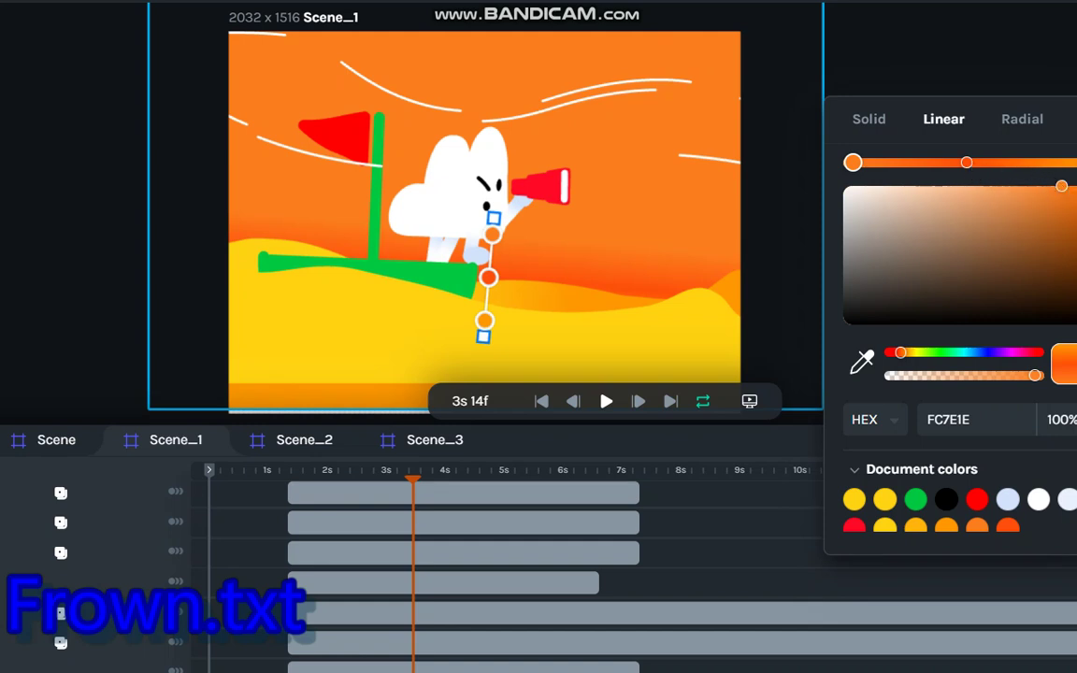
Tone down the sky gradient's middle stop to D85A29 and finish editing the sky fill
{"action": "left_click", "coordinate": [969, 162]}
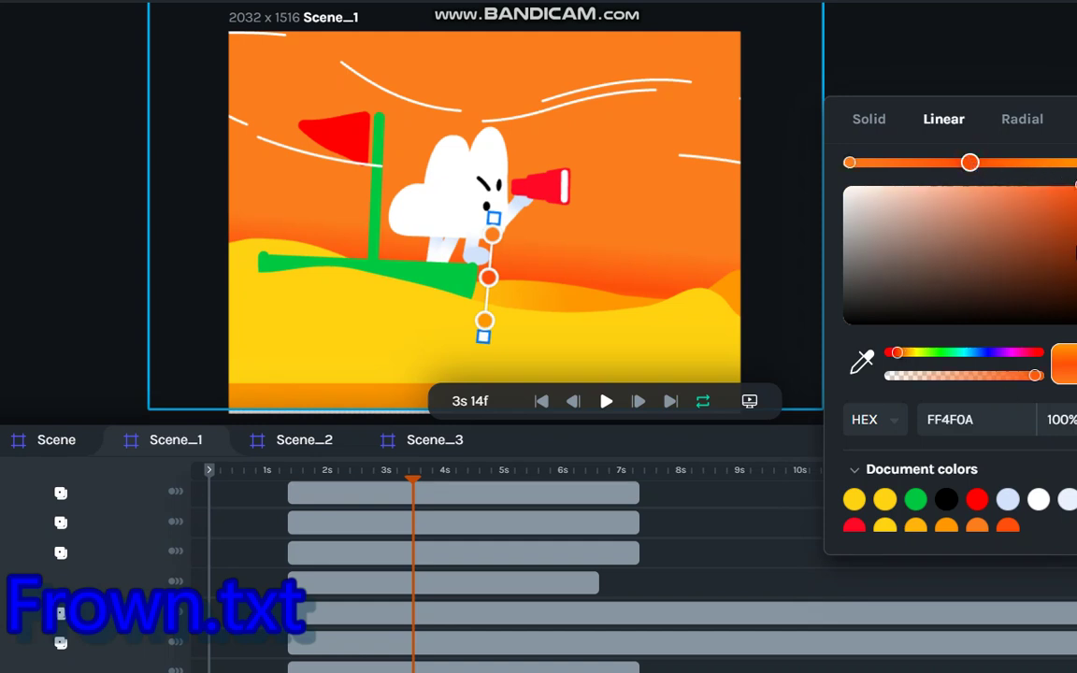
{"action": "left_click", "coordinate": [1017, 202]}
{"action": "left_click", "coordinate": [1044, 206]}
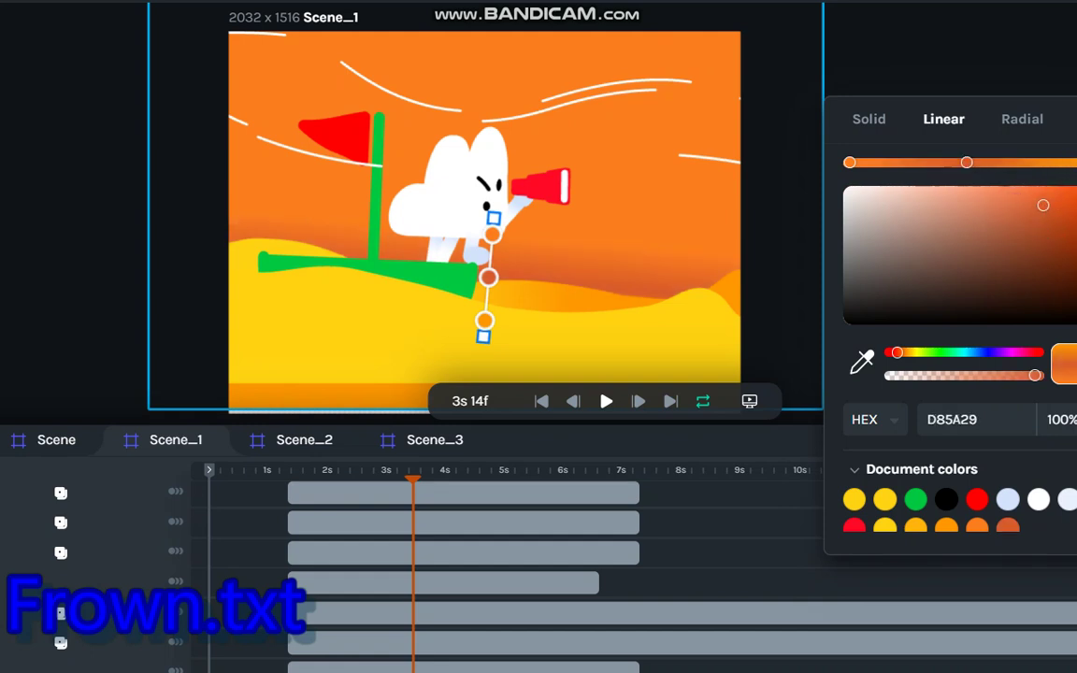
{"action": "left_click", "coordinate": [1076, 163]}
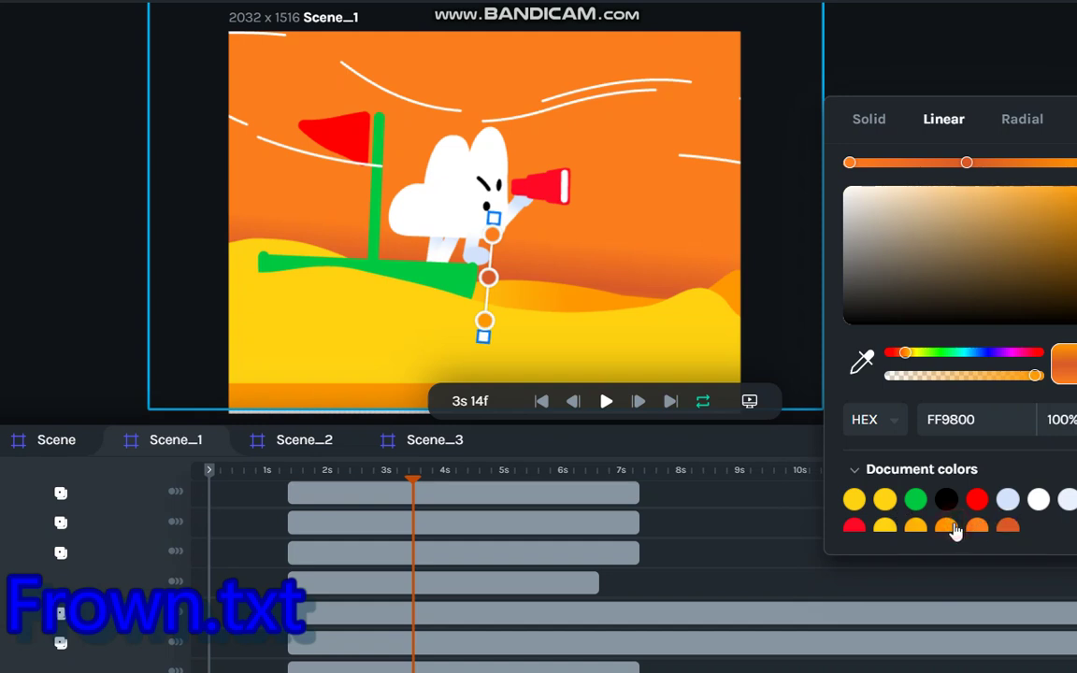
{"action": "left_click", "coordinate": [1076, 119]}
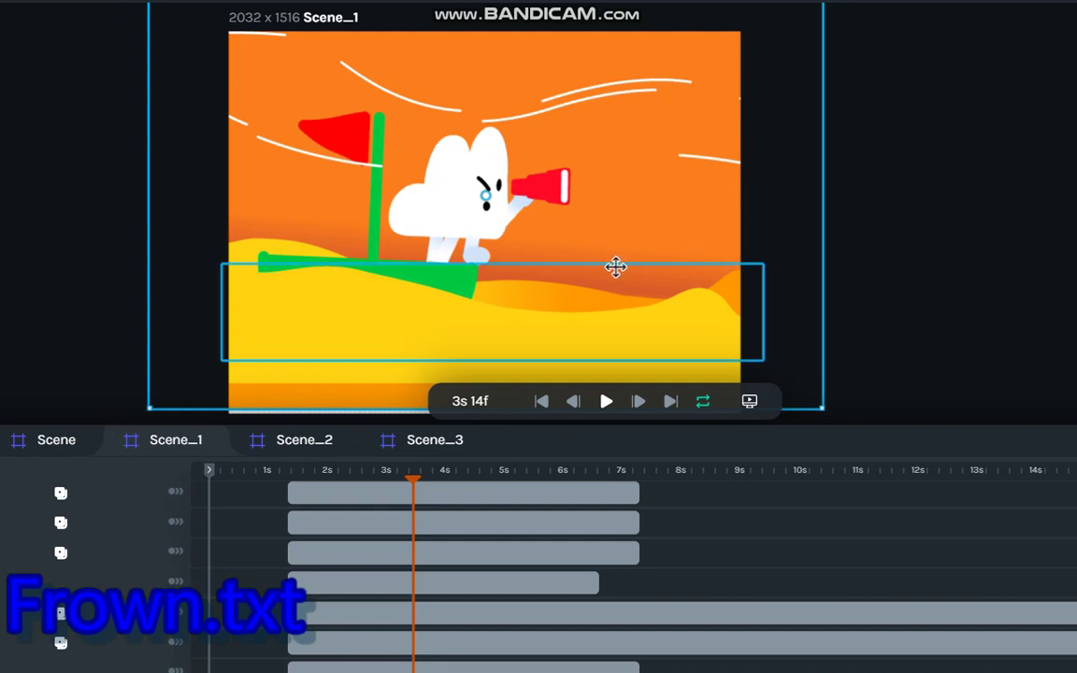
Recolour the yellow front dune's solid fill with the document colour FC7E1E
{"action": "left_click", "coordinate": [420, 313]}
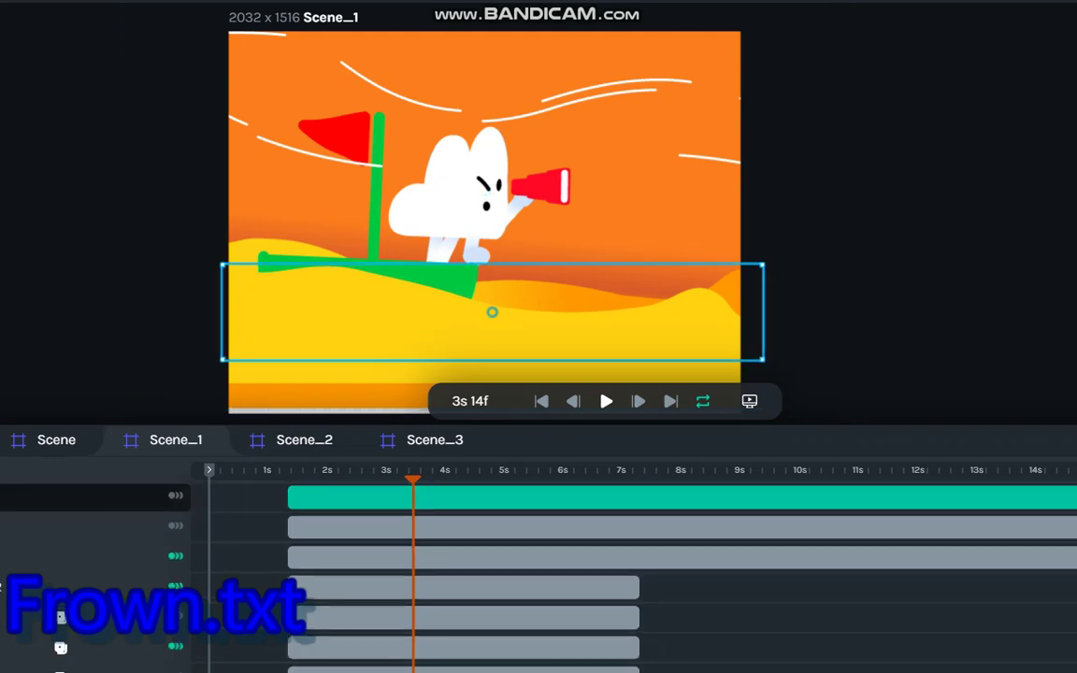
{"action": "left_click", "coordinate": [1076, 272]}
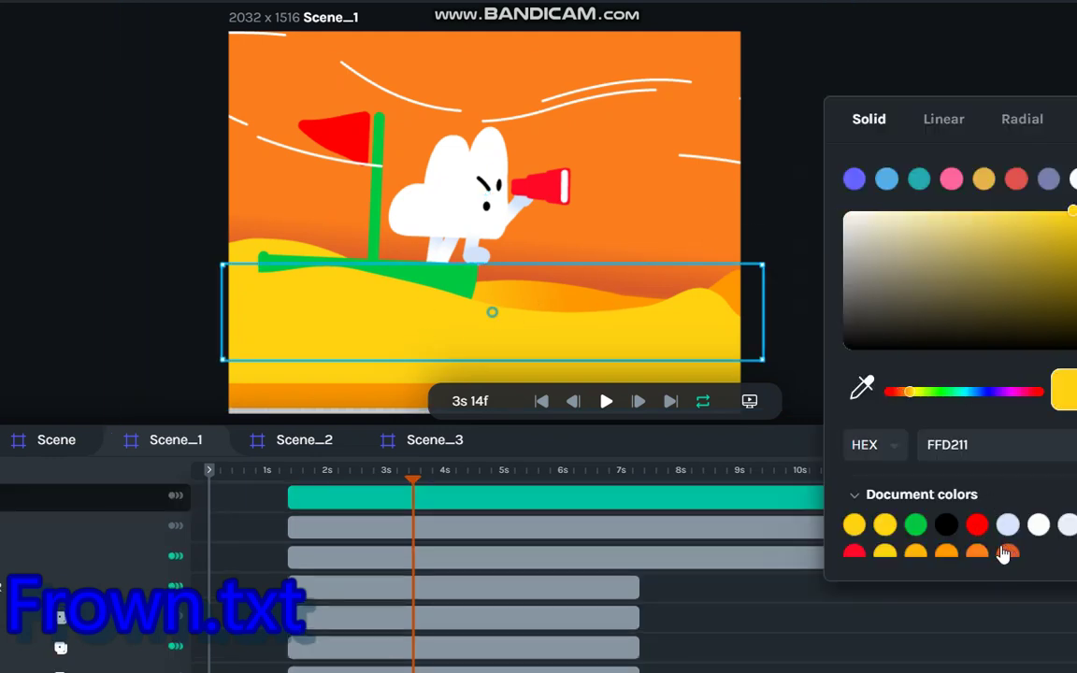
{"action": "left_click", "coordinate": [944, 554]}
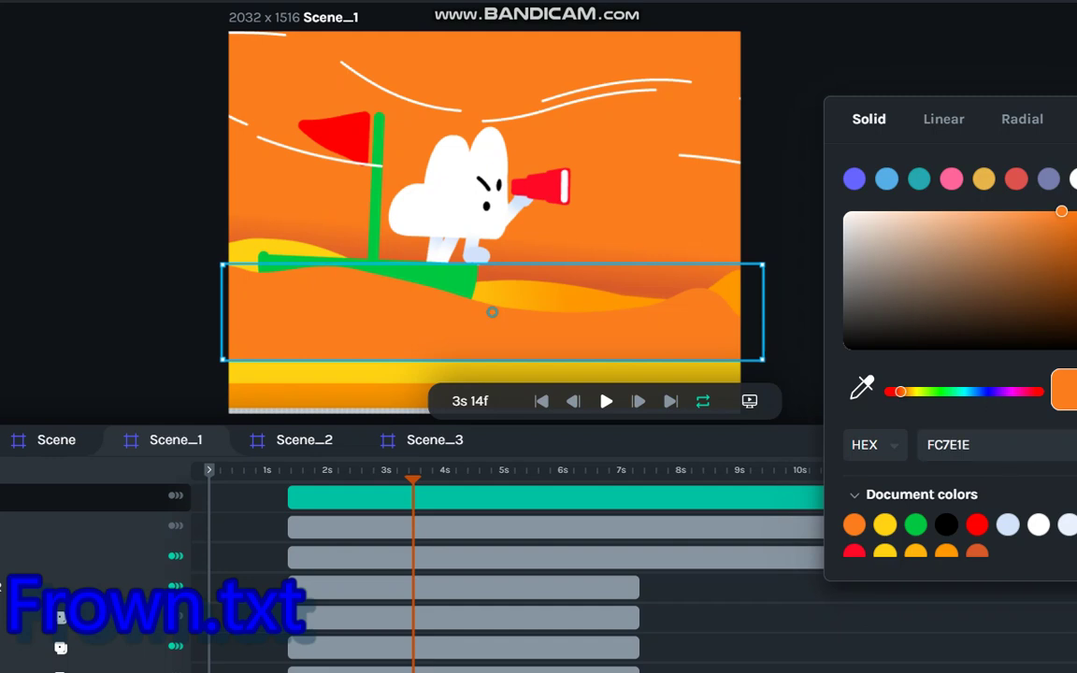
Fill the yellow ground band beneath the front dune with the document colour FC7E1E
{"action": "left_click", "coordinate": [488, 368]}
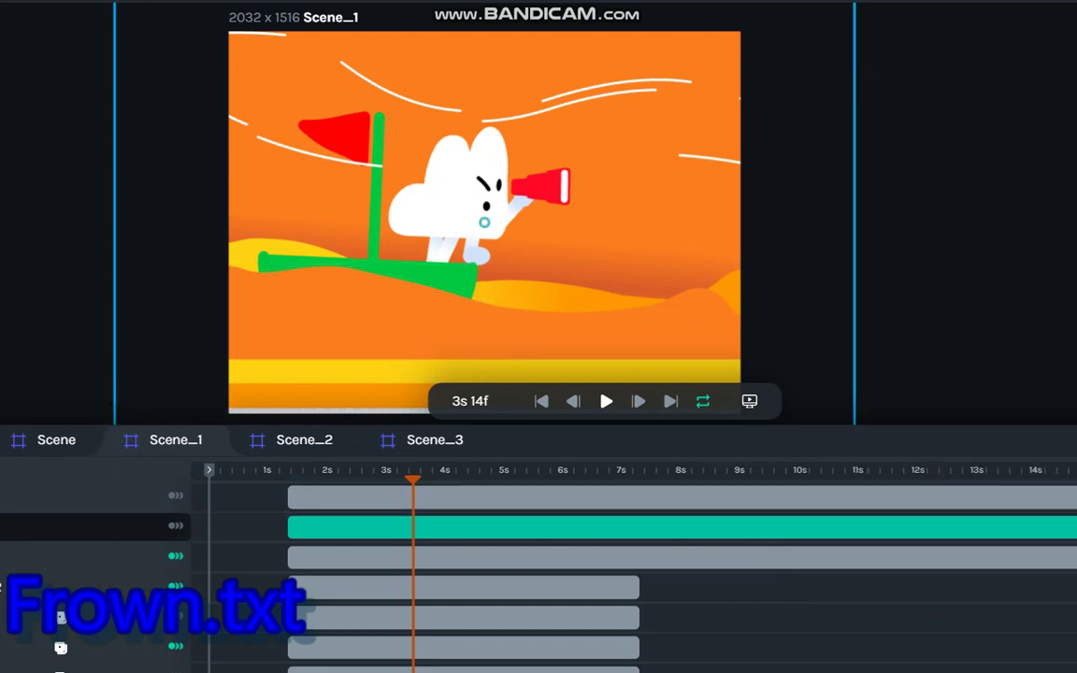
{"action": "left_click", "coordinate": [1075, 374]}
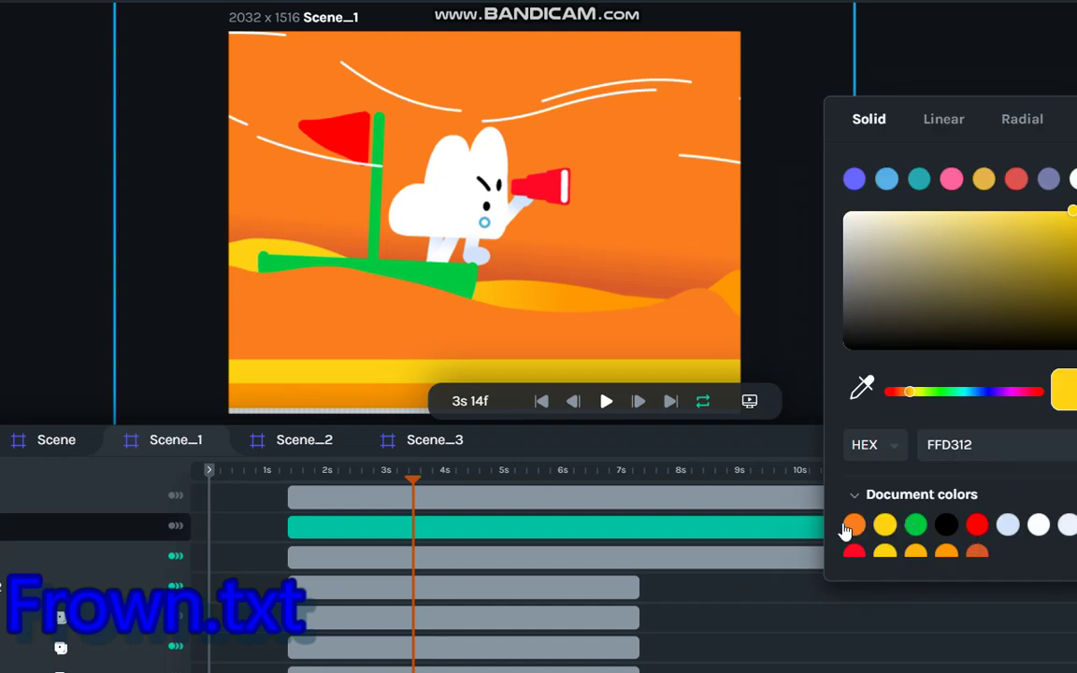
{"action": "left_click", "coordinate": [853, 525]}
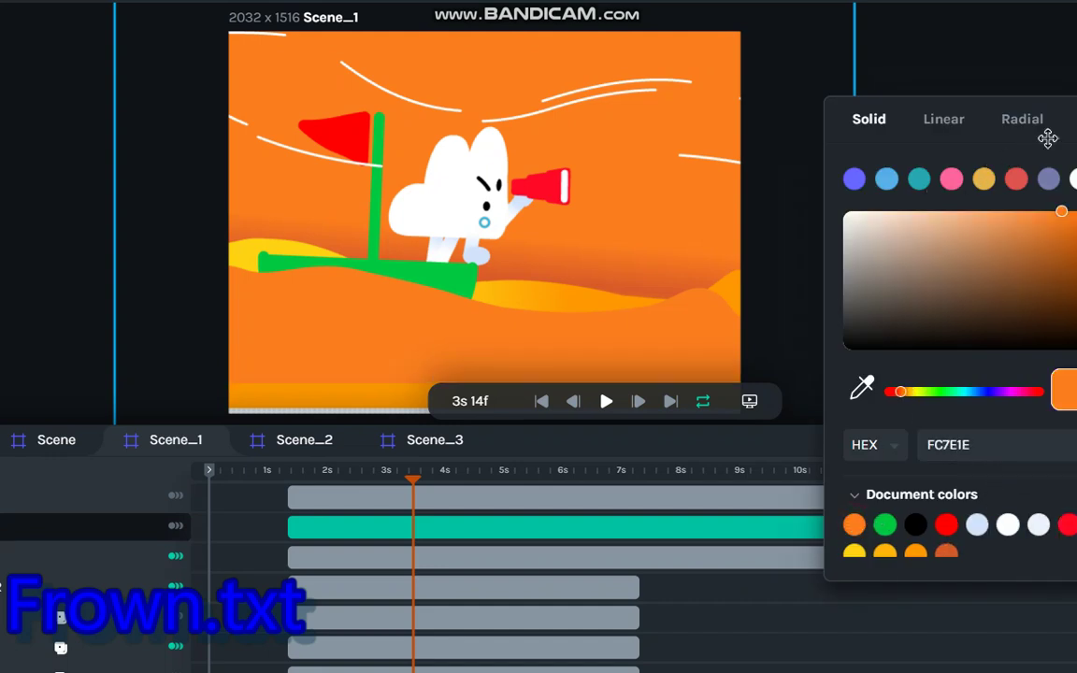
{"action": "key", "text": "Escape"}
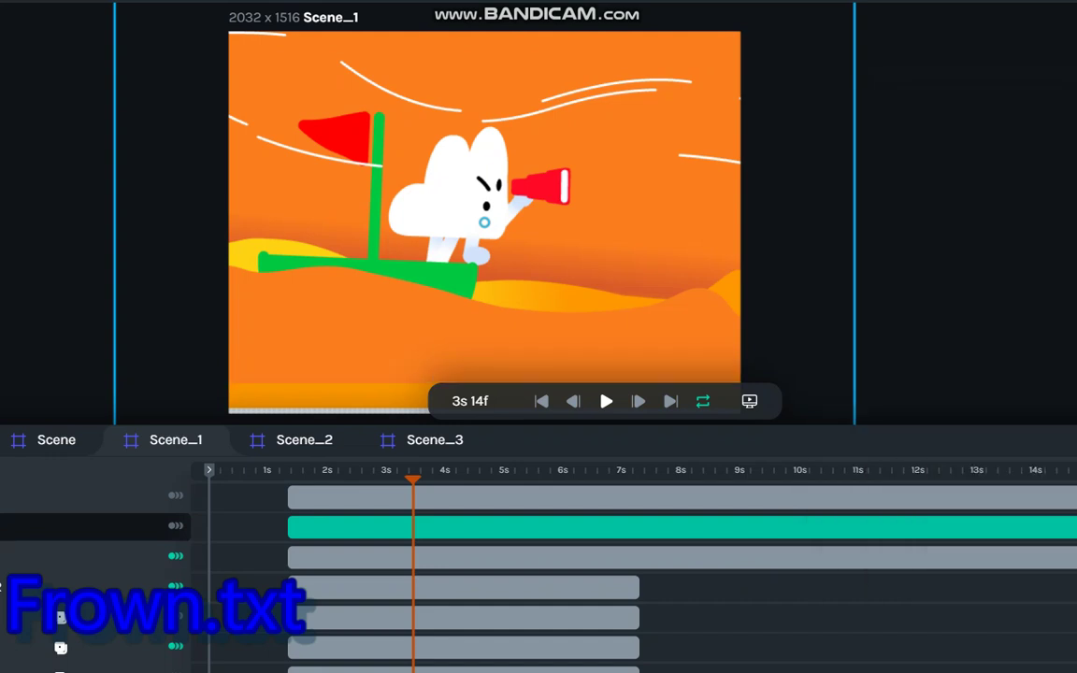
Recolour the gradient of the dune directly behind the front one, with FC7E1E as first stop and CC844D as middle stop
{"action": "scroll", "coordinate": [573, 447], "scroll_direction": "down", "scroll_amount": 3}
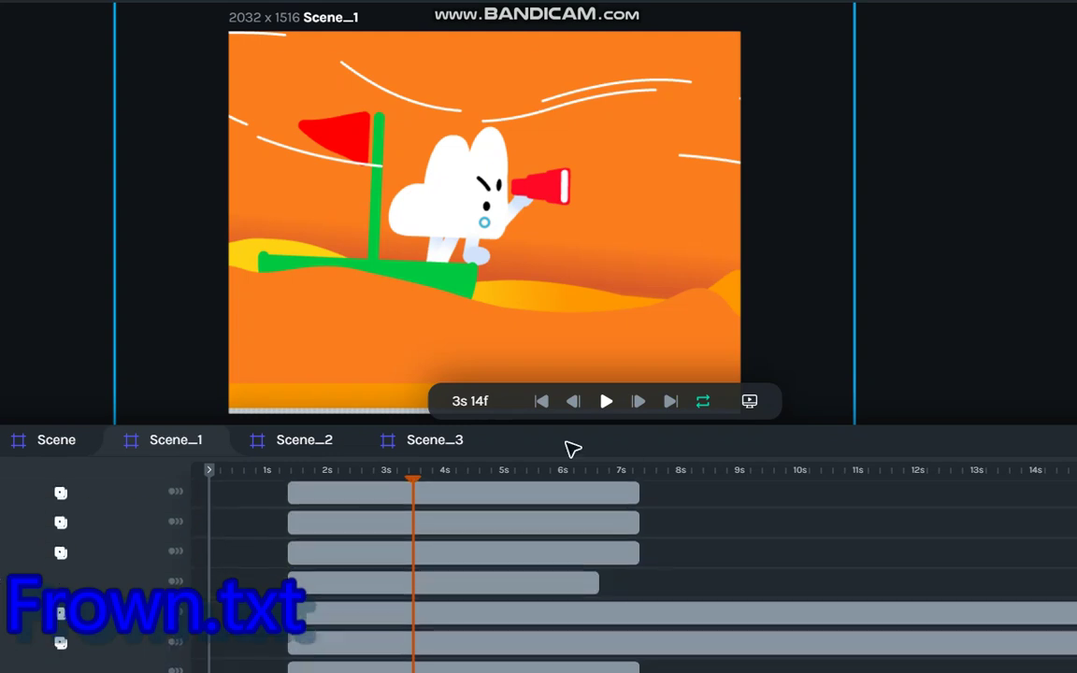
{"action": "left_click", "coordinate": [479, 305]}
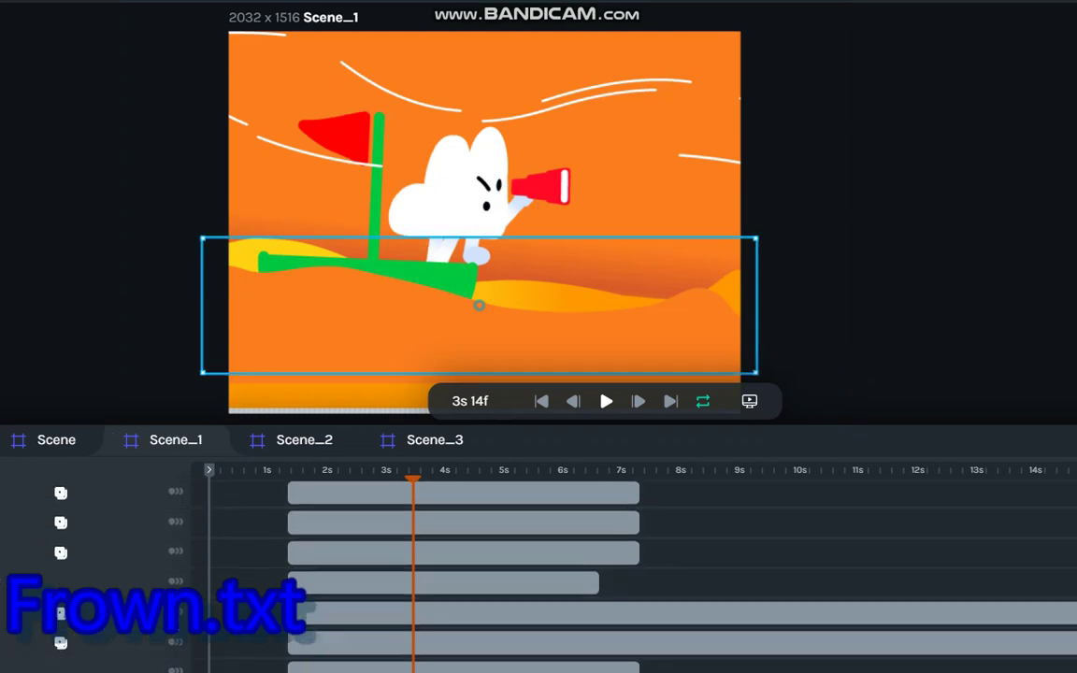
{"action": "double_click", "coordinate": [478, 305]}
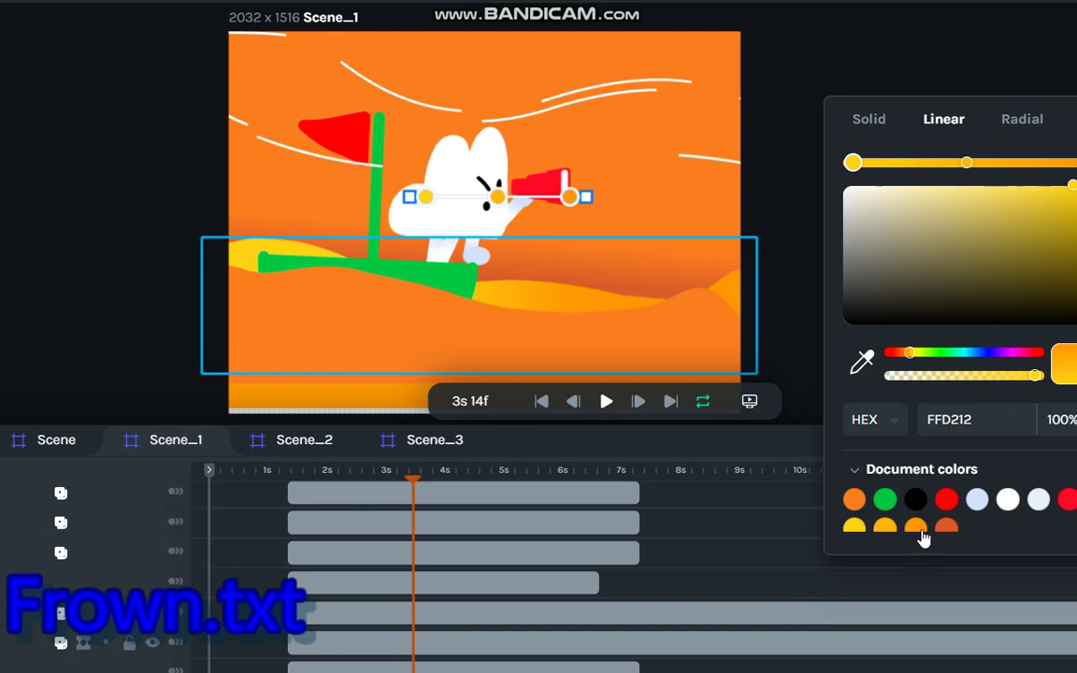
{"action": "left_click", "coordinate": [853, 500]}
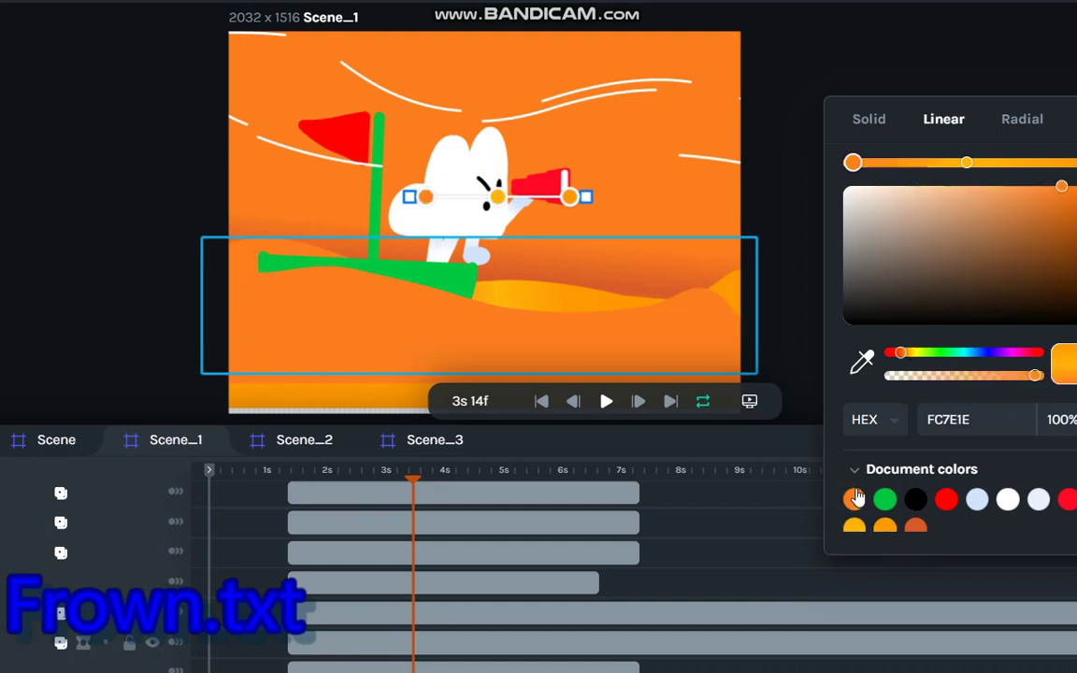
{"action": "left_click", "coordinate": [967, 163]}
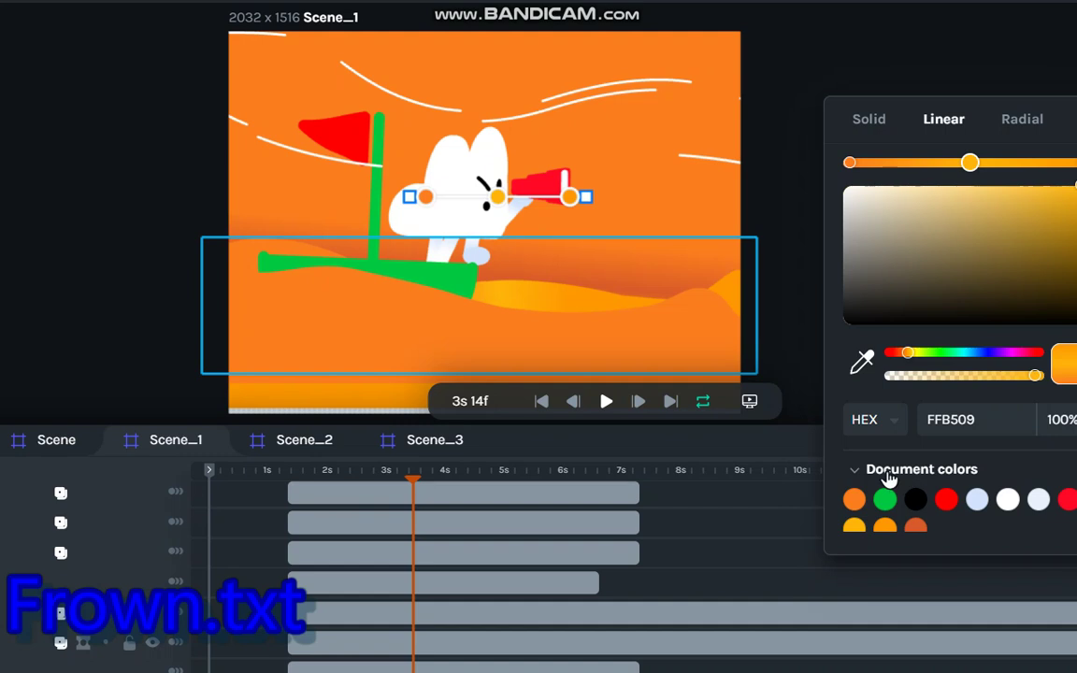
{"action": "left_click", "coordinate": [854, 501]}
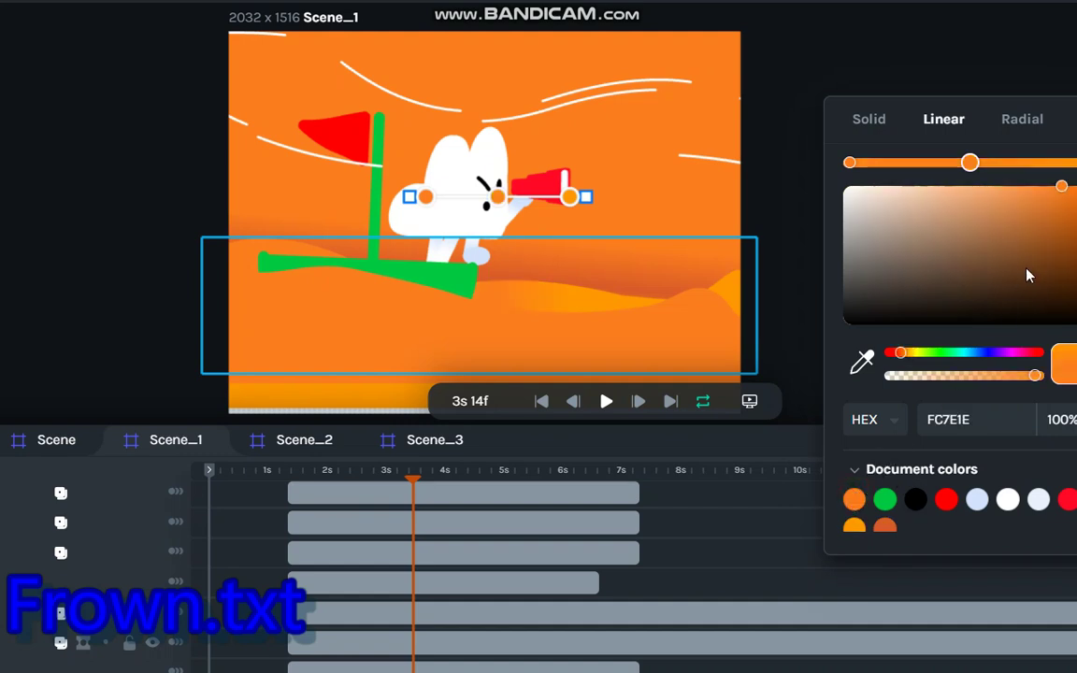
{"action": "left_click", "coordinate": [997, 213]}
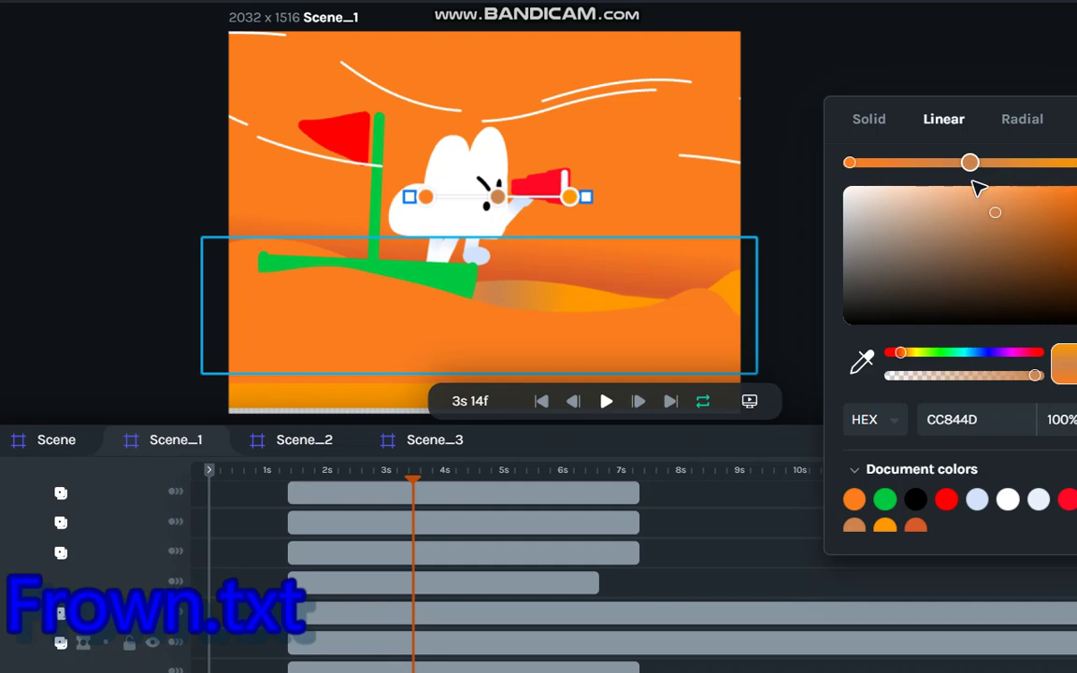
Set both the first and middle stops of the rear dune's gradient to the deeper orange F46913
{"action": "left_click", "coordinate": [852, 163]}
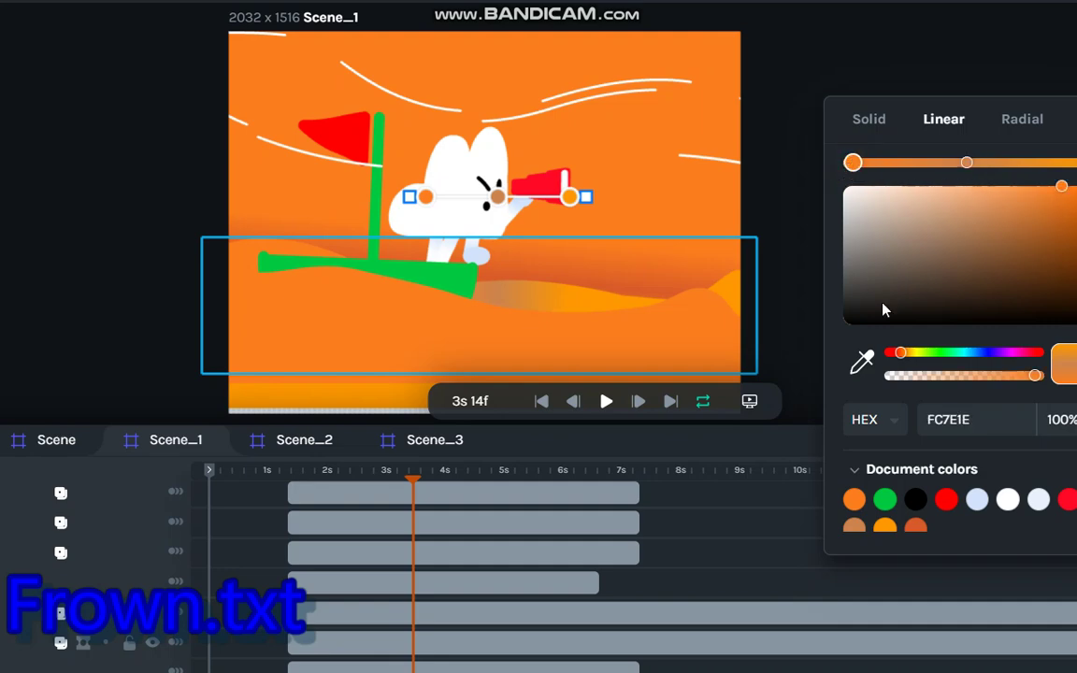
{"action": "left_click", "coordinate": [900, 354]}
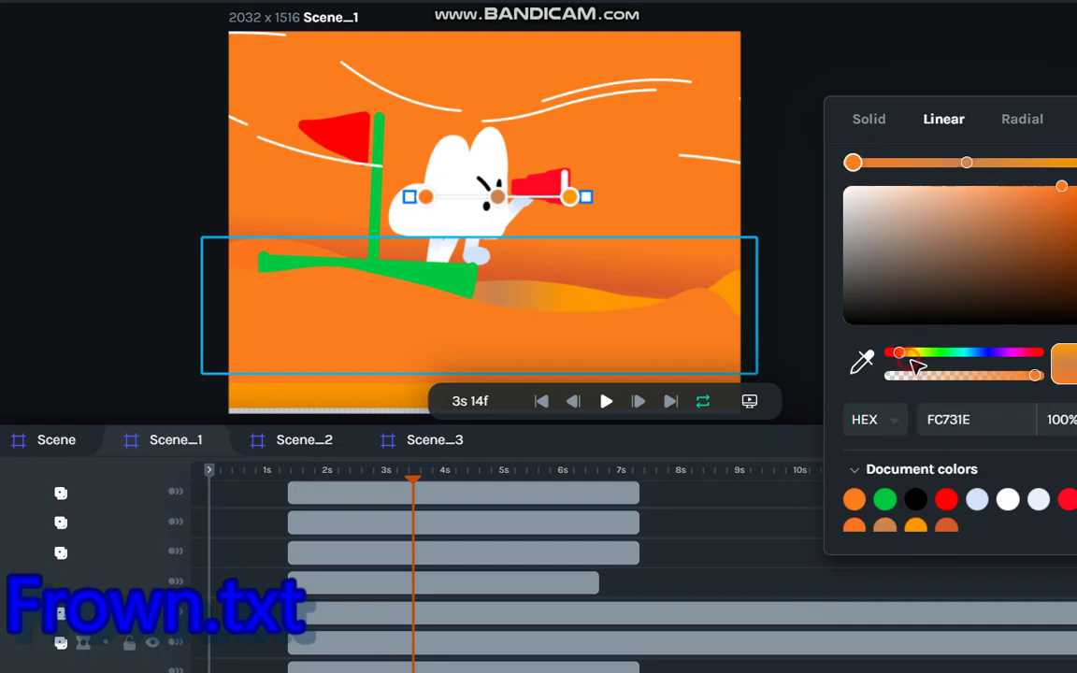
{"action": "left_click", "coordinate": [1072, 190]}
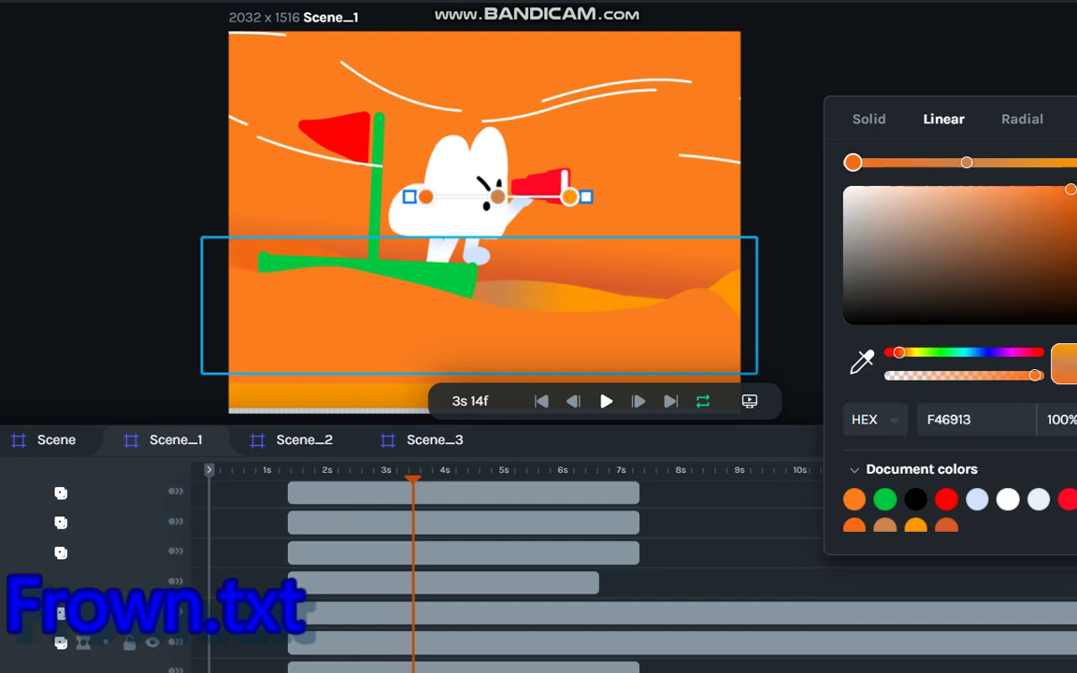
{"action": "left_click", "coordinate": [968, 162]}
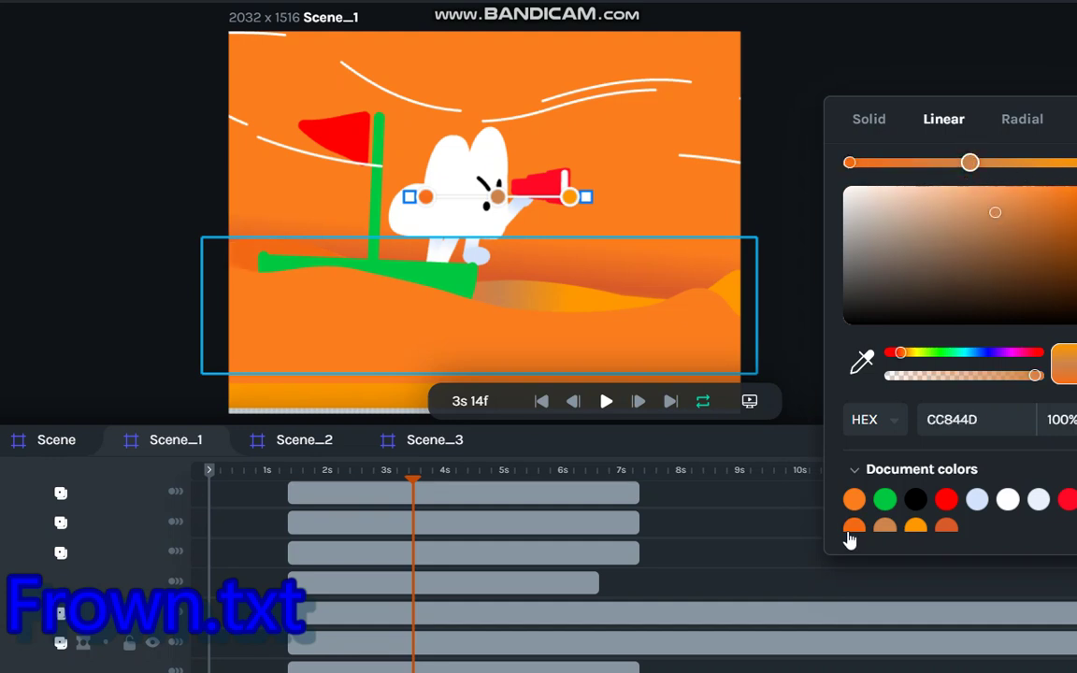
{"action": "left_click", "coordinate": [854, 499]}
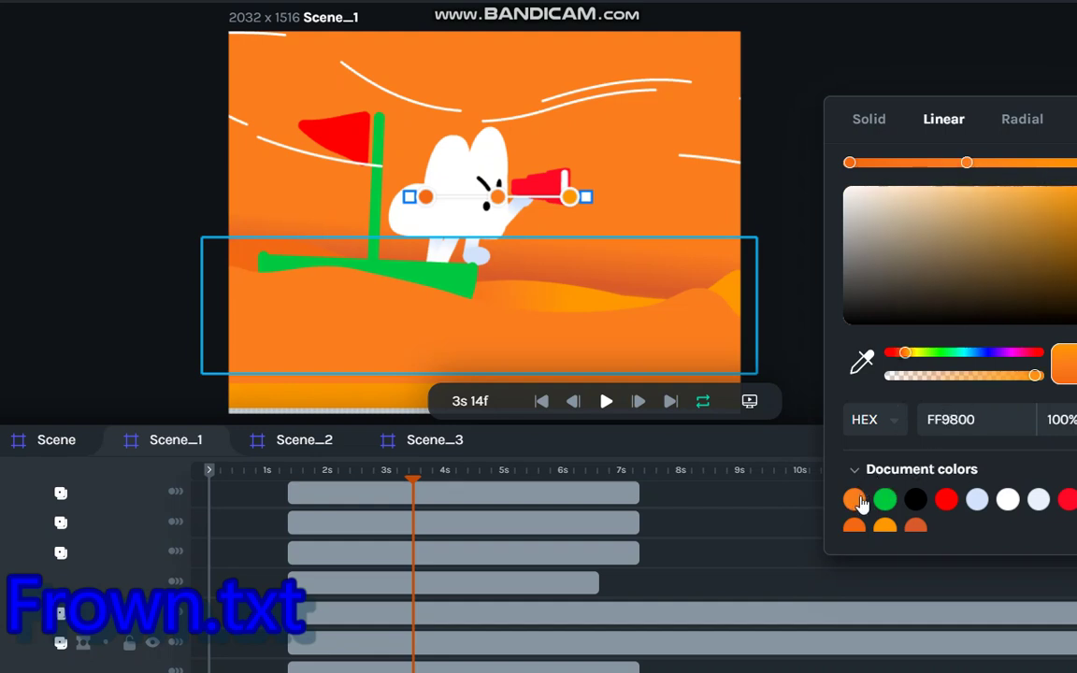
Set the last stop of the rear dune's gradient to the light orange F49B35
{"action": "left_click", "coordinate": [857, 500]}
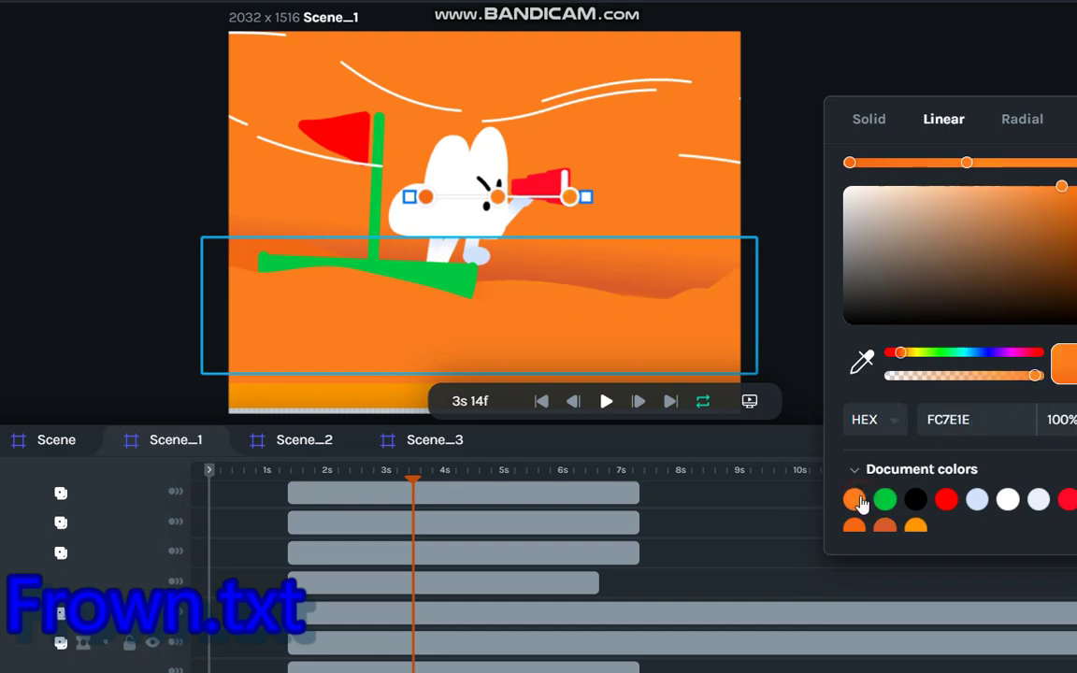
{"action": "left_click", "coordinate": [1038, 191]}
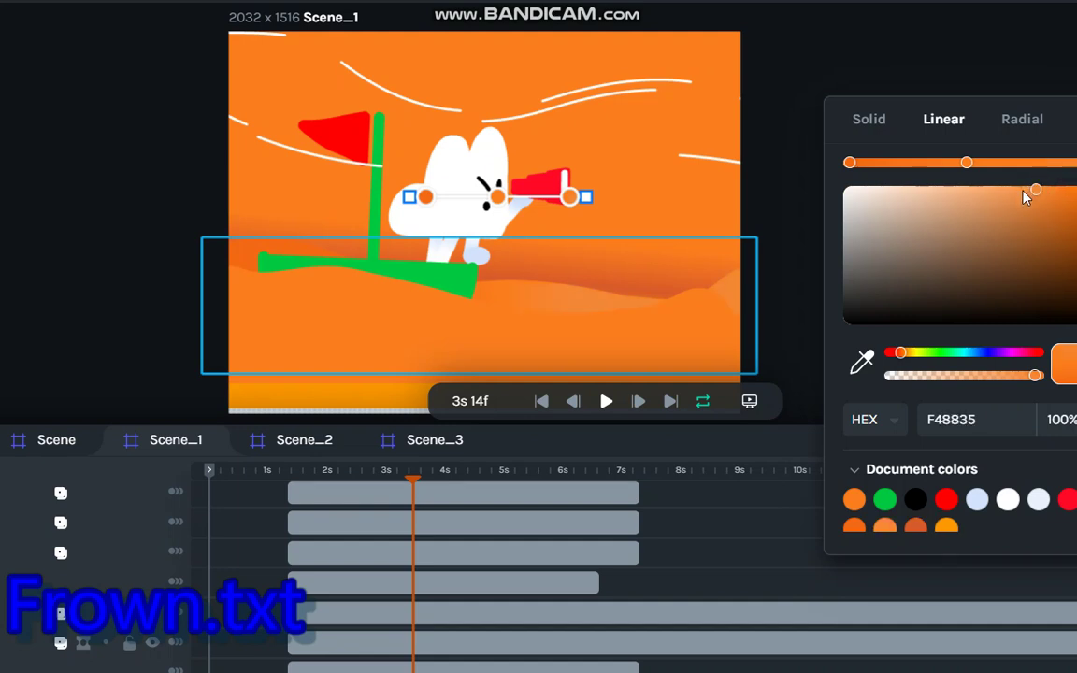
{"action": "left_click", "coordinate": [905, 353]}
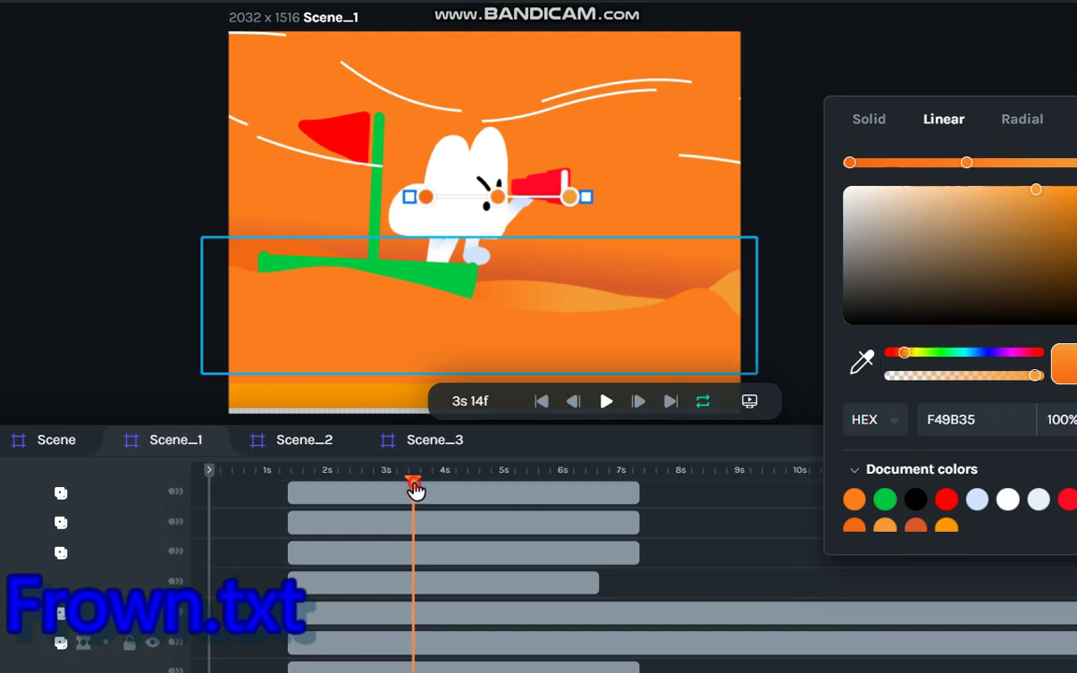
Move the playhead to 5s 1f and recolour the green flagpole with the violet-blue preset 6666FF
{"action": "left_click_drag", "start_coordinate": [414, 489], "coordinate": [519, 501]}
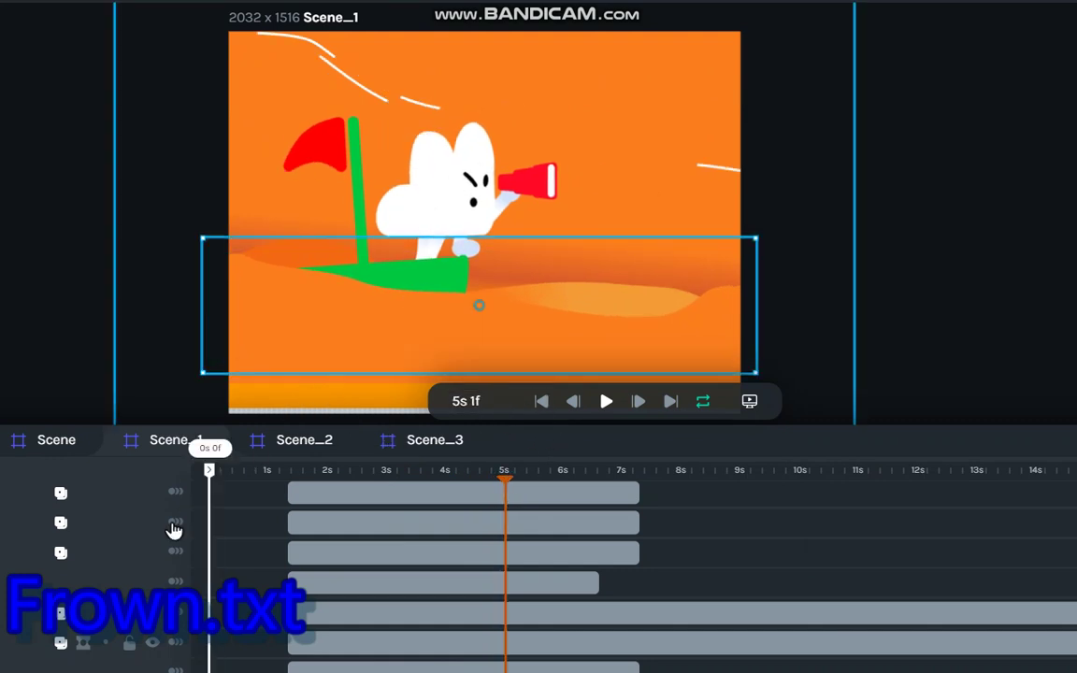
{"action": "left_click", "coordinate": [38, 643]}
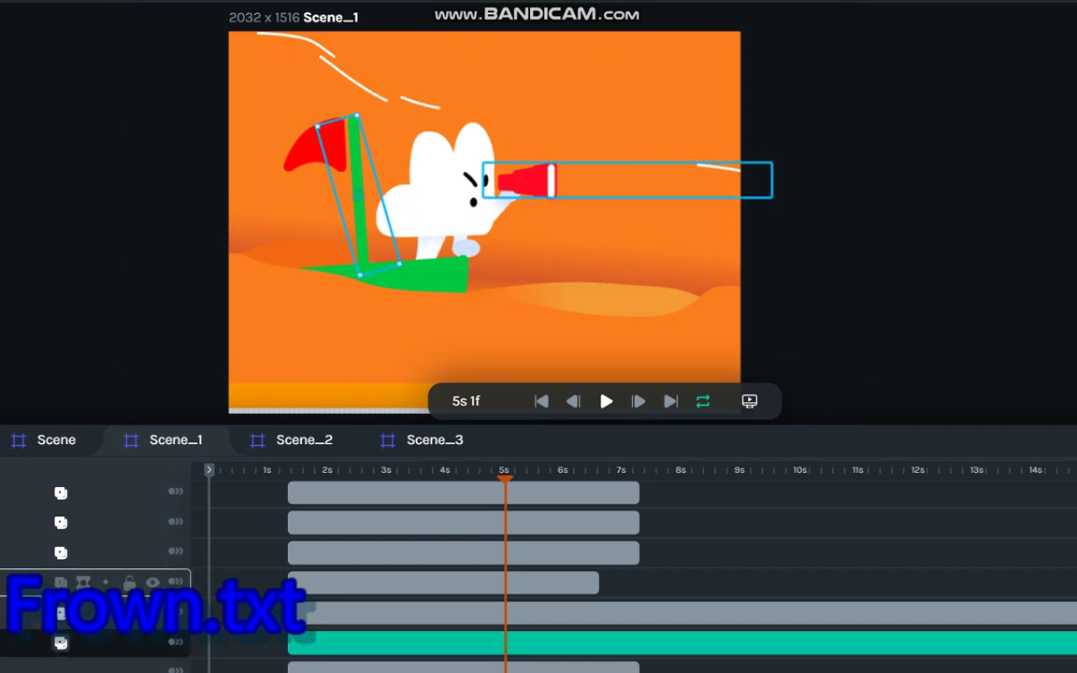
{"action": "left_click", "coordinate": [1075, 309]}
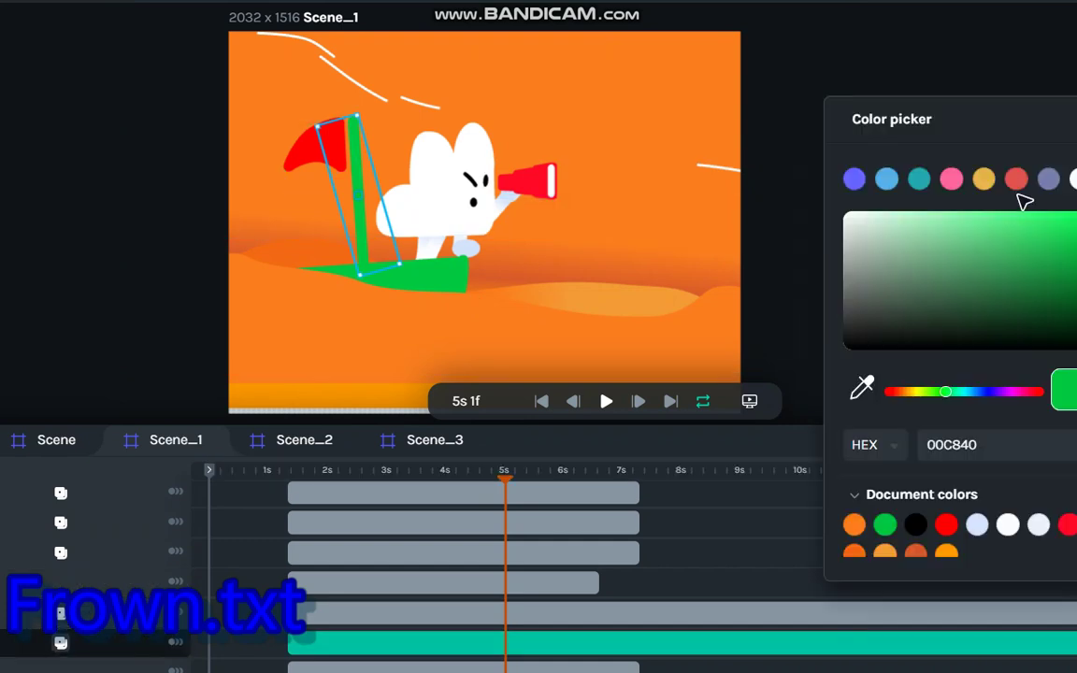
{"action": "left_click", "coordinate": [1046, 186]}
{"action": "left_click", "coordinate": [1047, 180]}
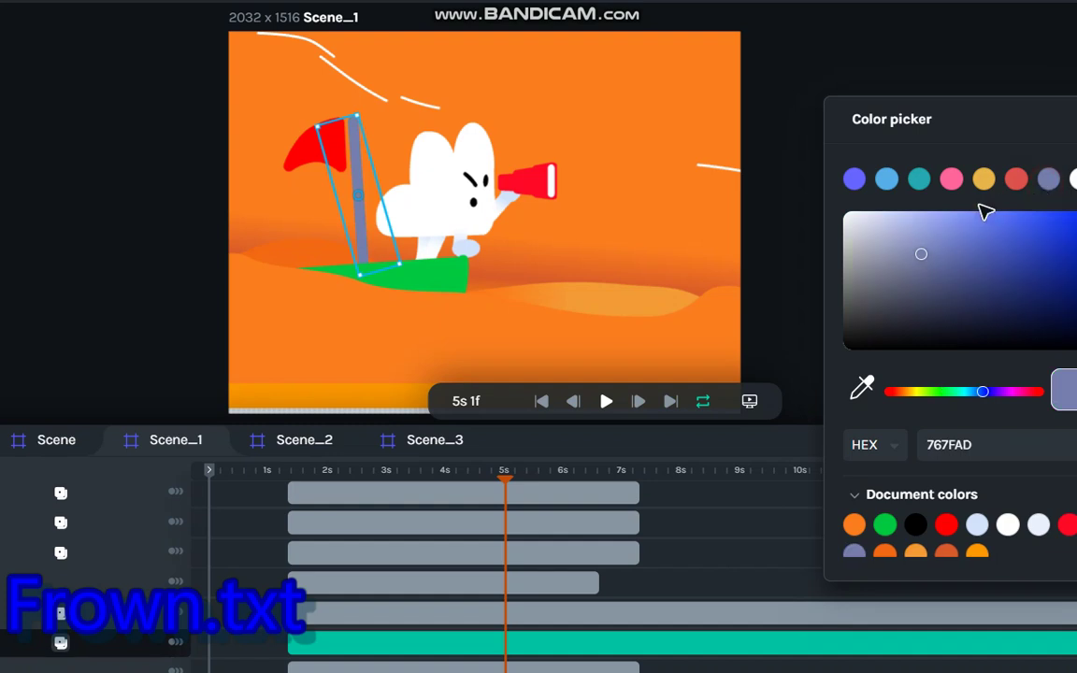
{"action": "left_click", "coordinate": [855, 180]}
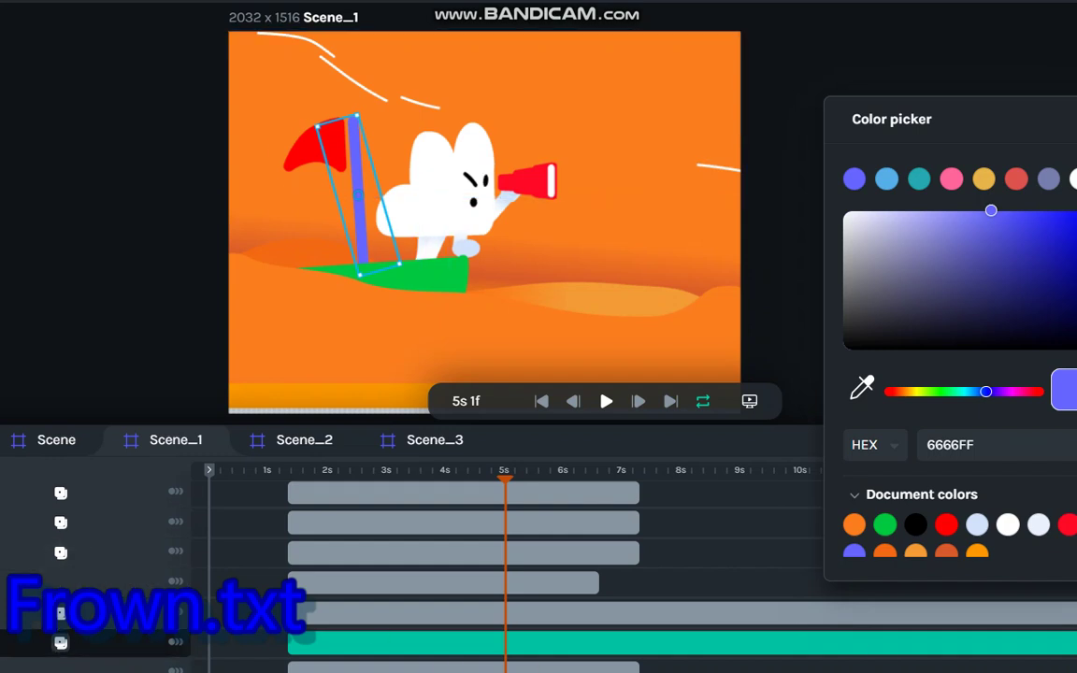
{"action": "key", "text": "Escape"}
Set both the fill and the stroke of the green boat hull to 6666FF
{"action": "scroll", "coordinate": [562, 570], "scroll_direction": "up", "scroll_amount": 5}
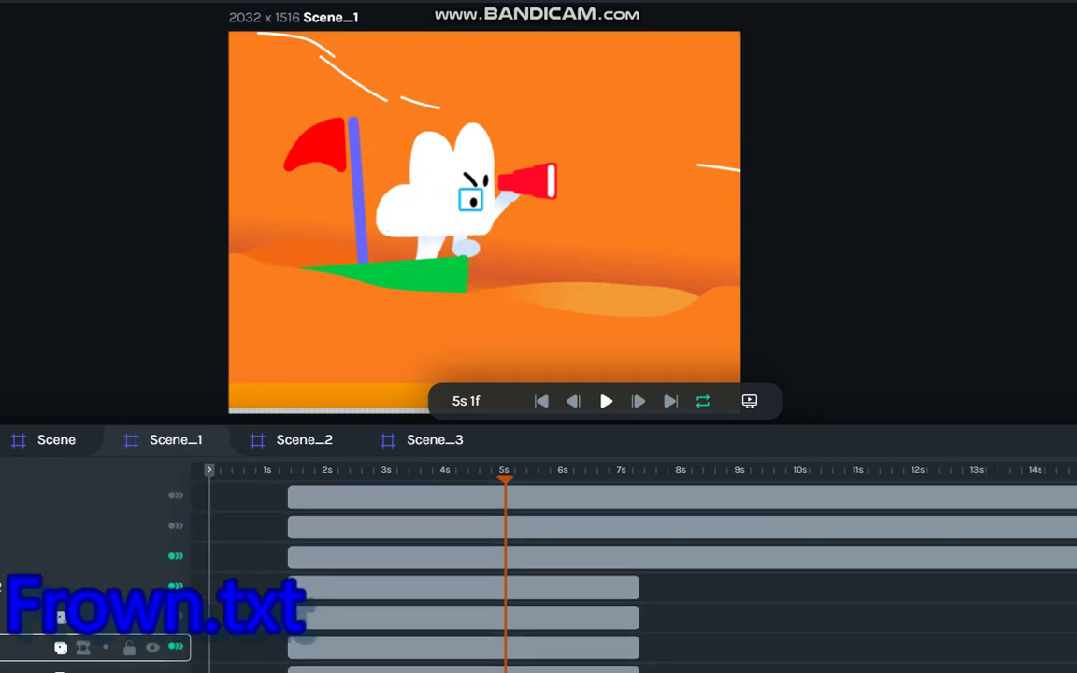
{"action": "left_click", "coordinate": [28, 557]}
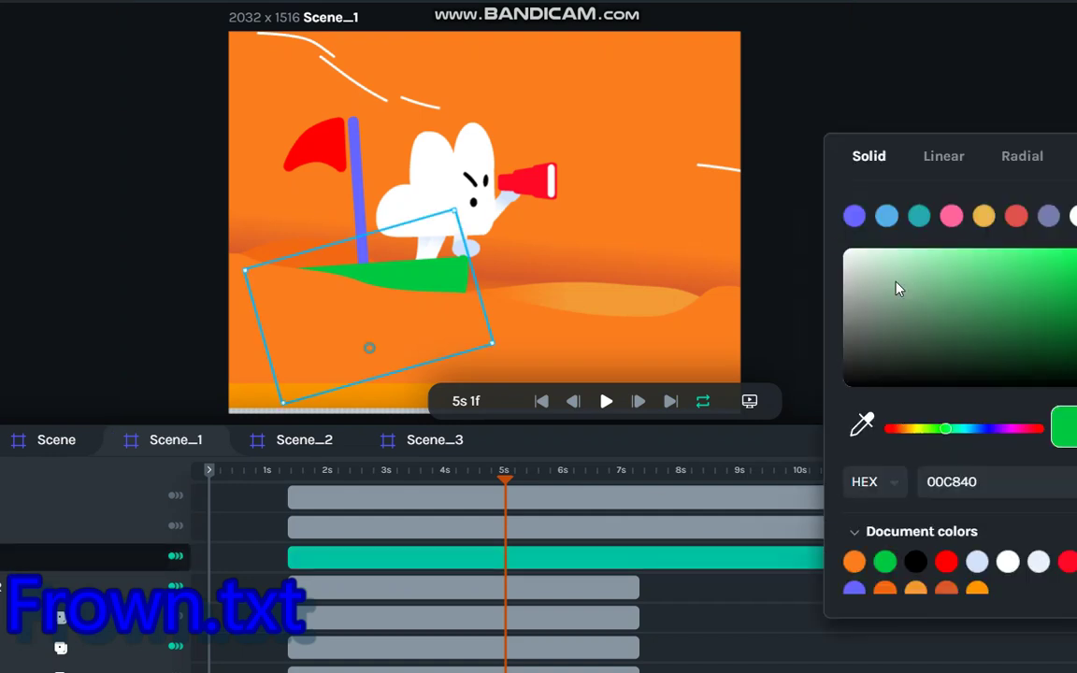
{"action": "left_click", "coordinate": [854, 217]}
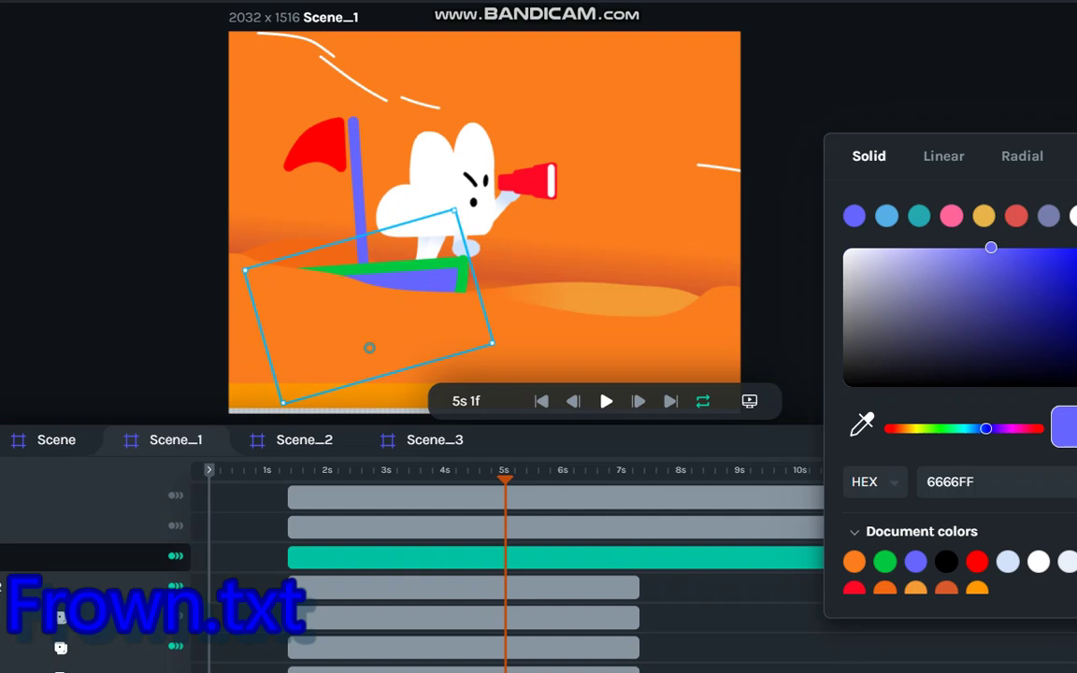
{"action": "left_click", "coordinate": [855, 180]}
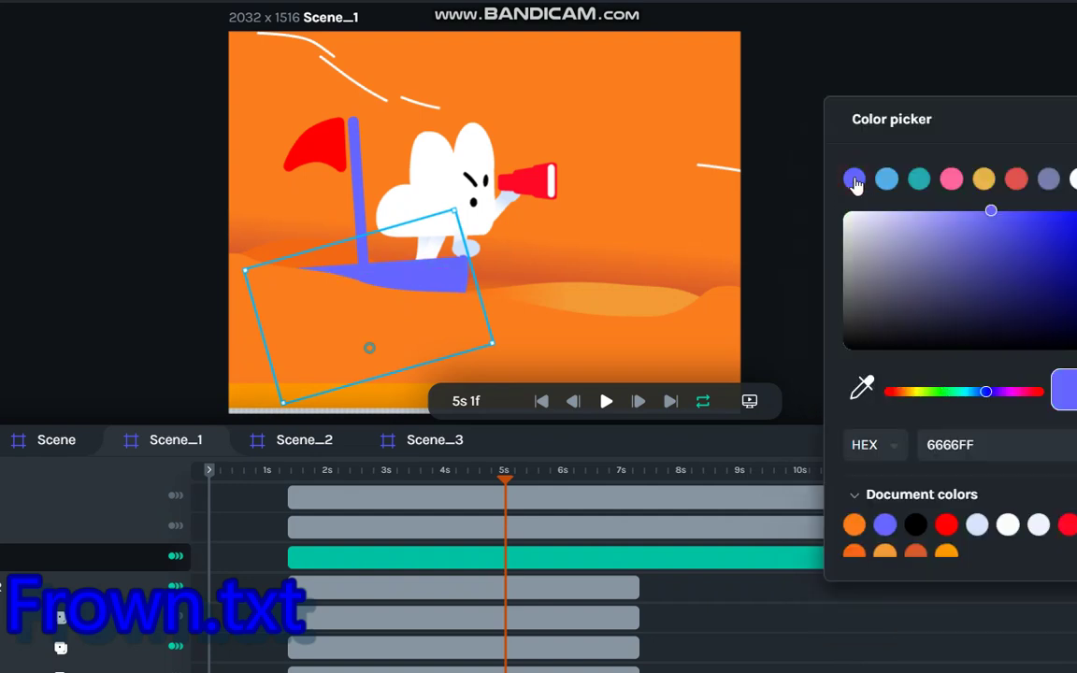
Set both the fill and the stroke of the red flag to the teal preset 24A8AF
{"action": "left_click", "coordinate": [309, 139]}
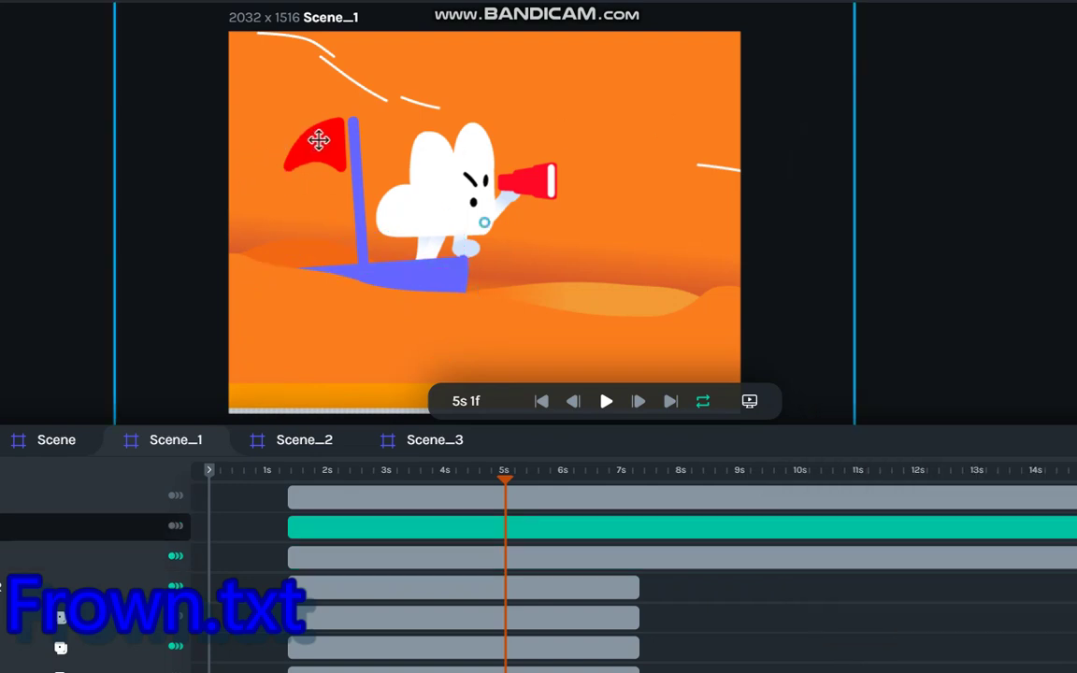
{"action": "left_click", "coordinate": [75, 183]}
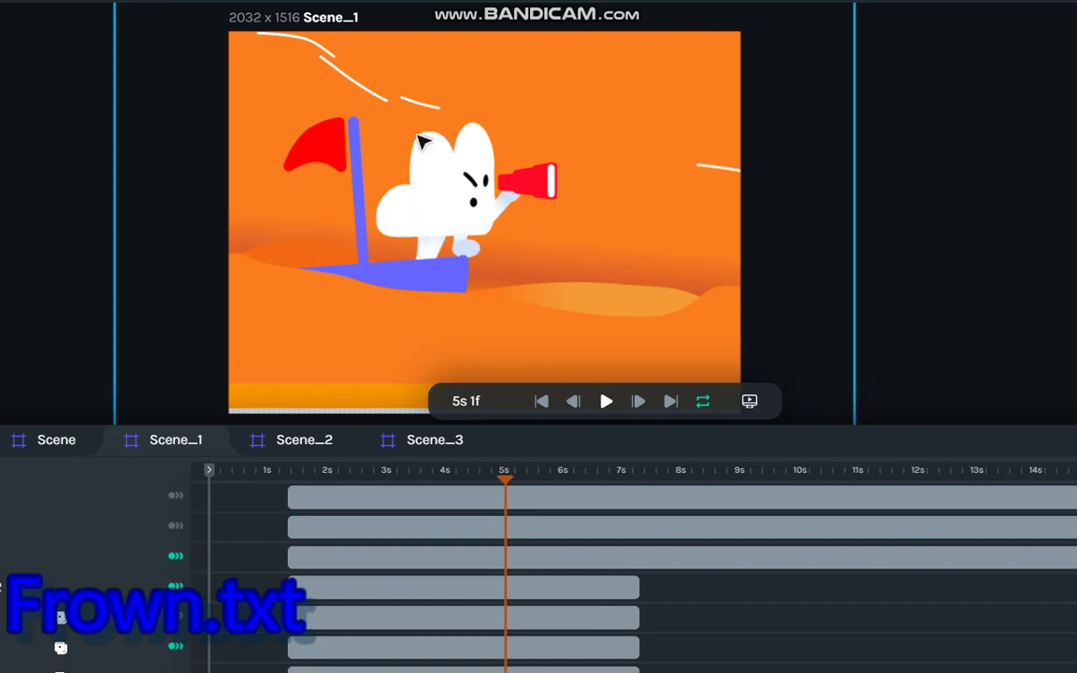
{"action": "left_click", "coordinate": [312, 161]}
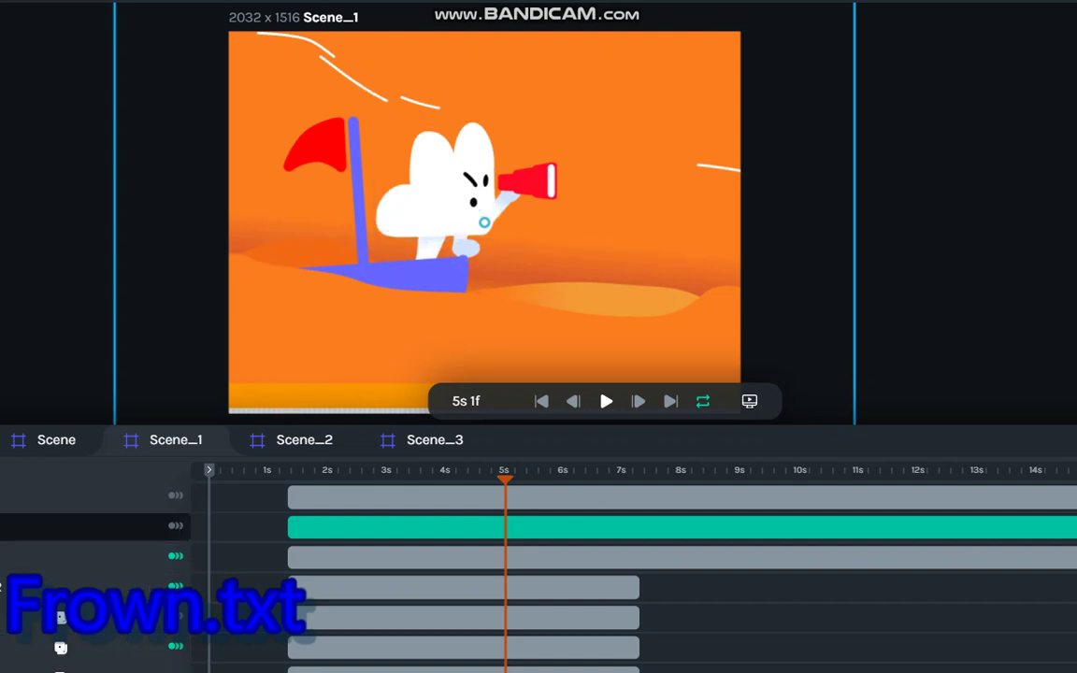
{"action": "scroll", "coordinate": [193, 565], "scroll_direction": "down", "scroll_amount": 3}
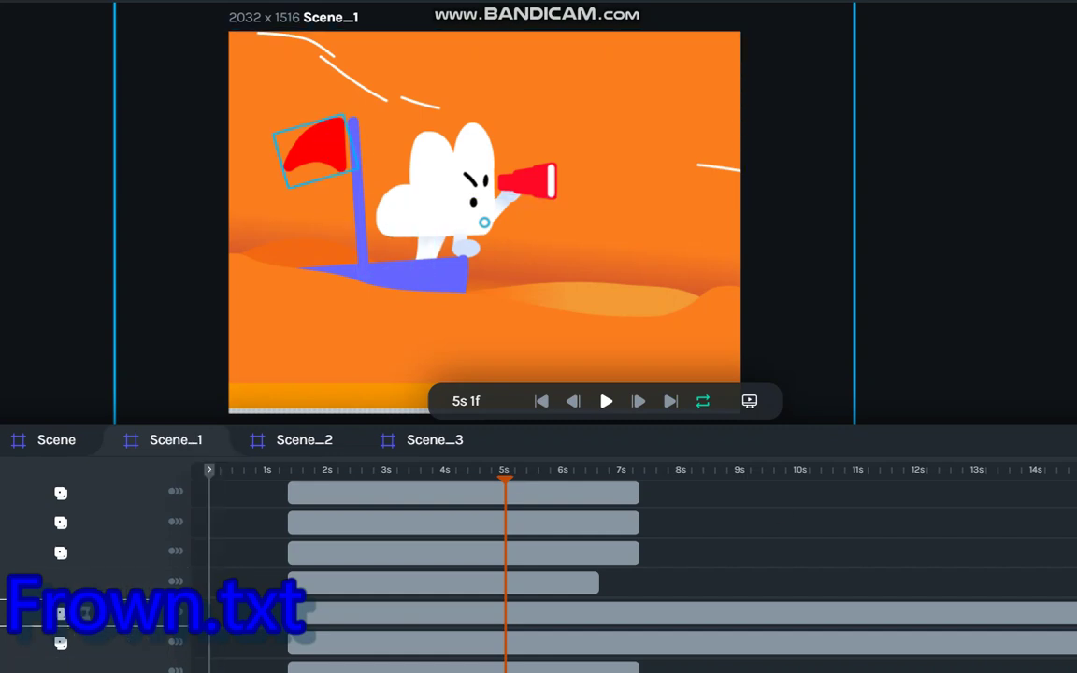
{"action": "left_click", "coordinate": [314, 148]}
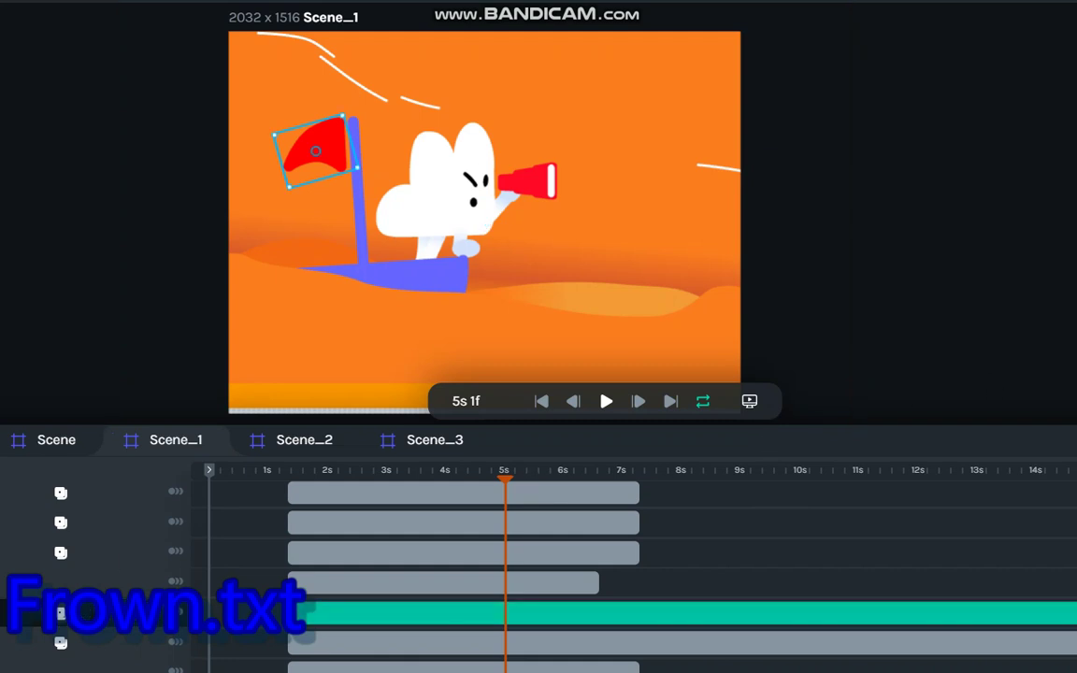
{"action": "left_click", "coordinate": [1076, 367]}
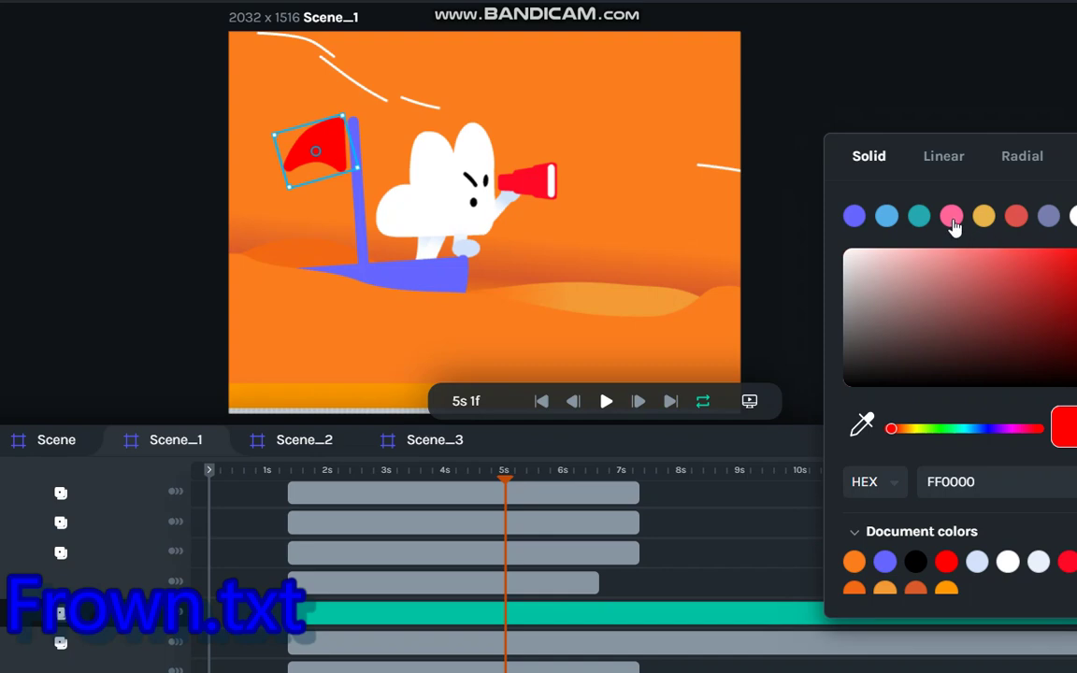
{"action": "left_click", "coordinate": [952, 220]}
{"action": "left_click", "coordinate": [919, 217]}
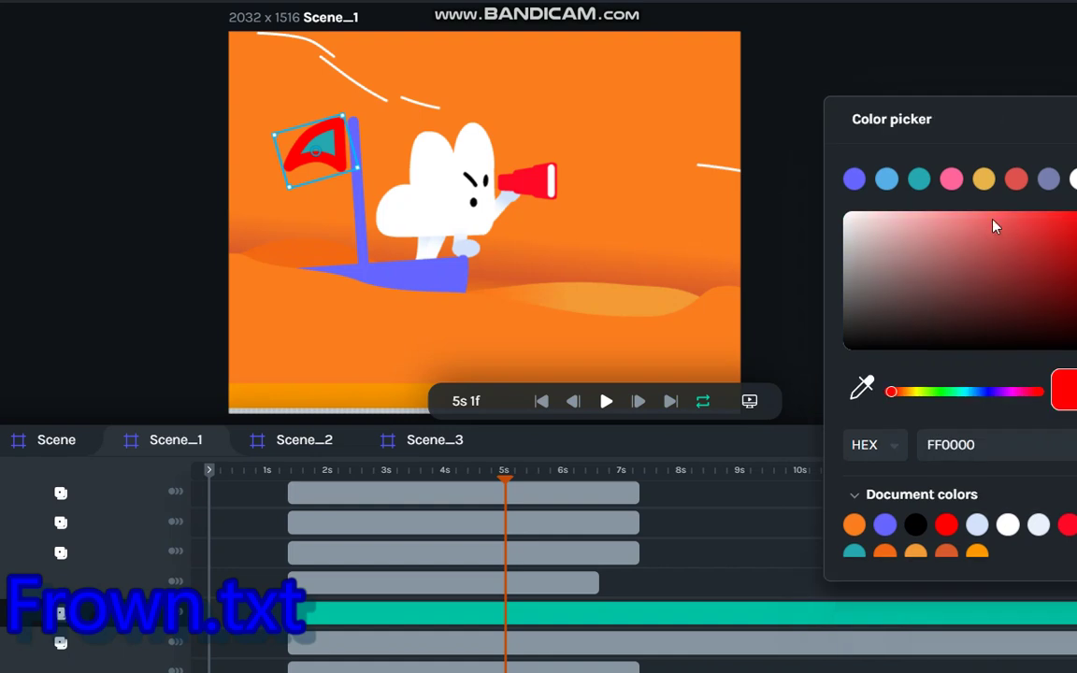
{"action": "left_click", "coordinate": [919, 180]}
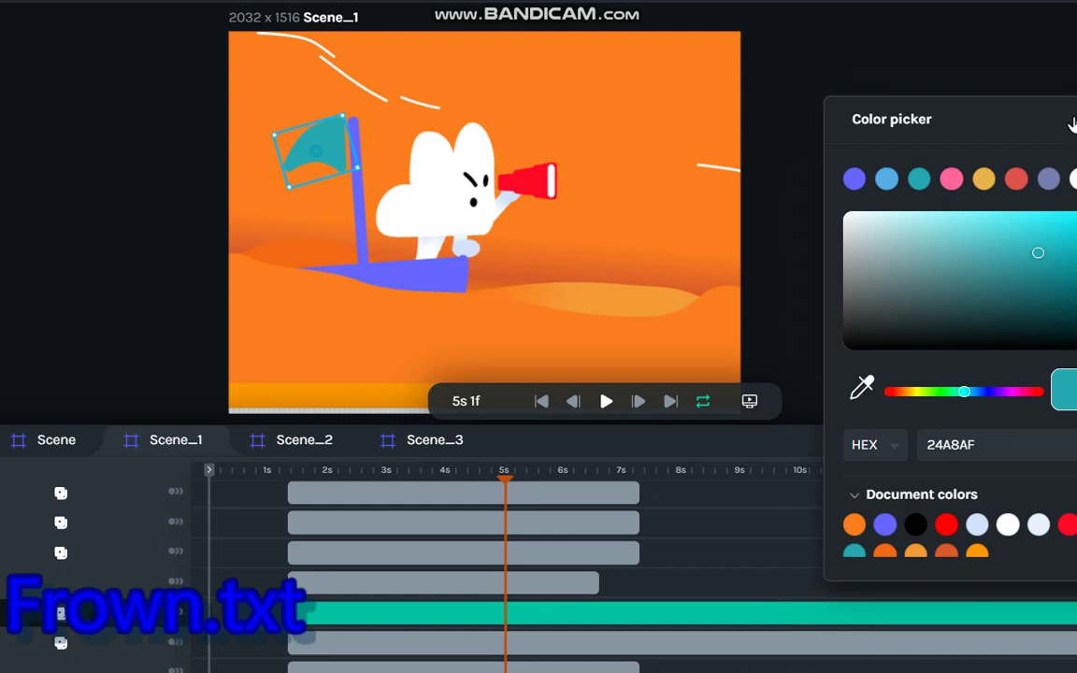
{"action": "key", "text": "Escape"}
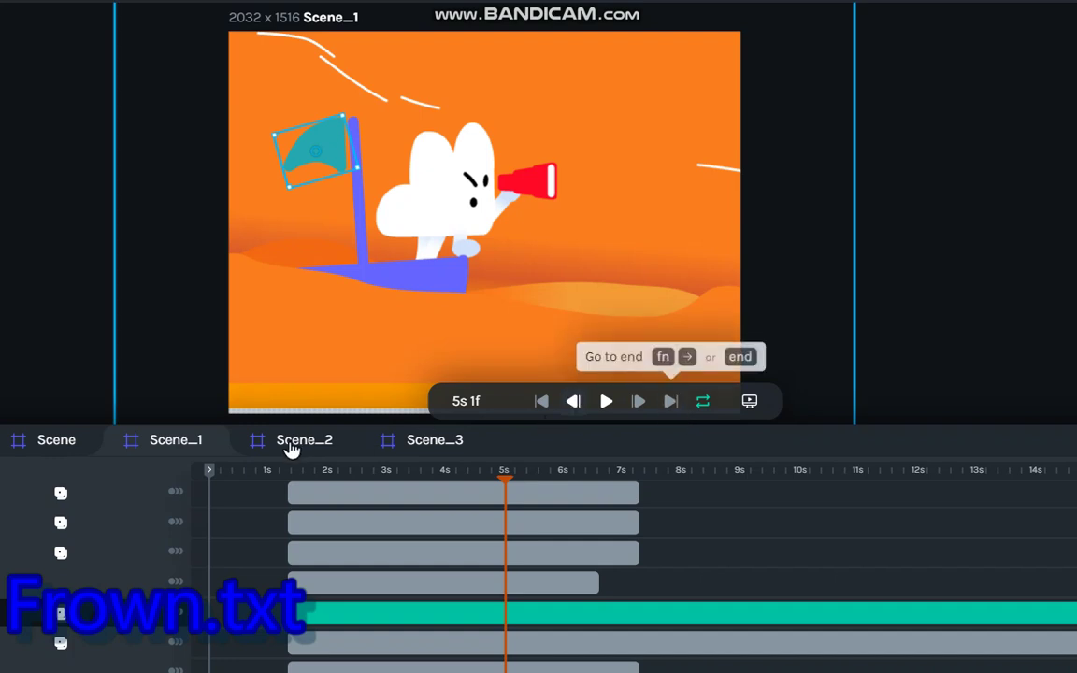
Switch to the composition named Scene with the speech-bubble chart and move its playhead to 6s 4f
{"action": "left_click", "coordinate": [28, 441]}
{"action": "right_click", "coordinate": [577, 144]}
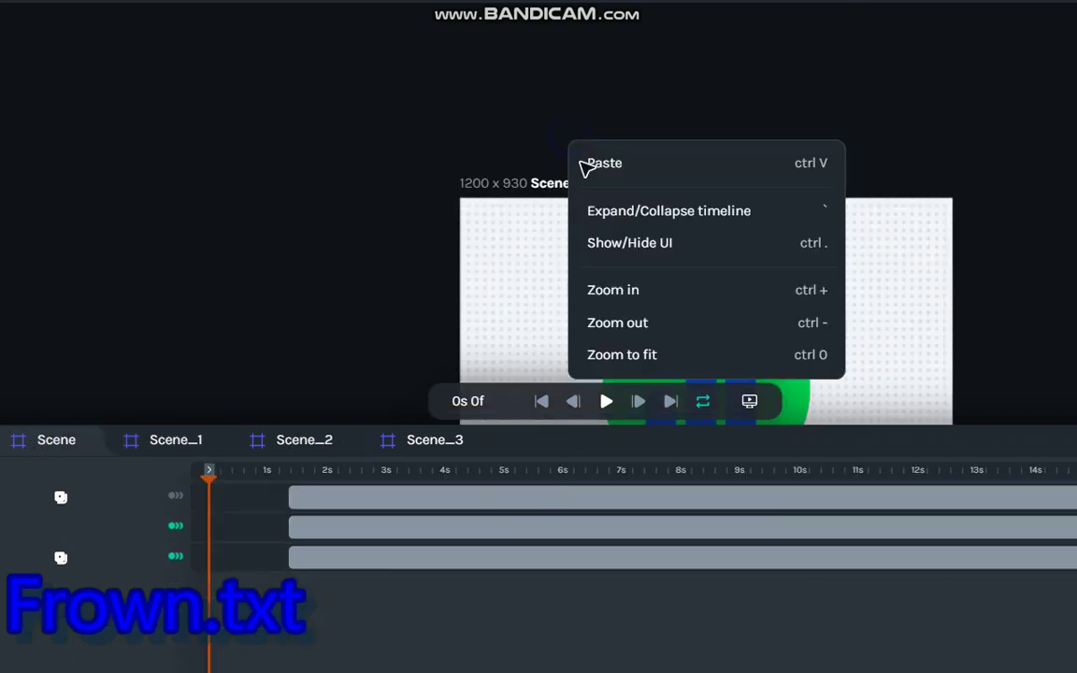
{"action": "left_click", "coordinate": [687, 355]}
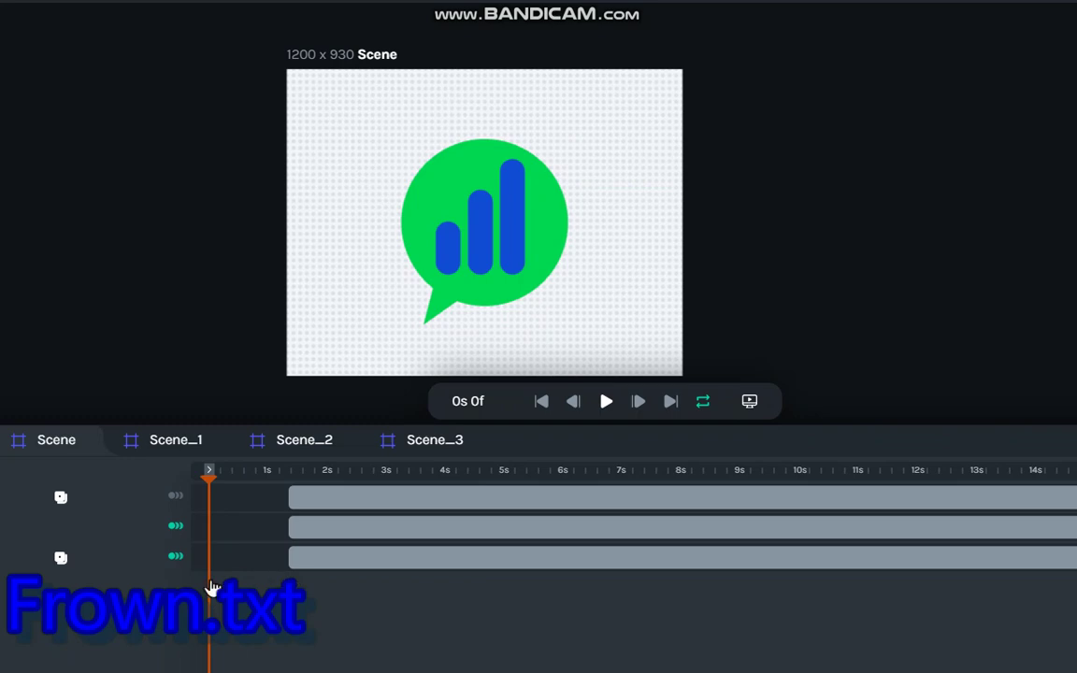
{"action": "left_click_drag", "start_coordinate": [211, 588], "coordinate": [571, 608]}
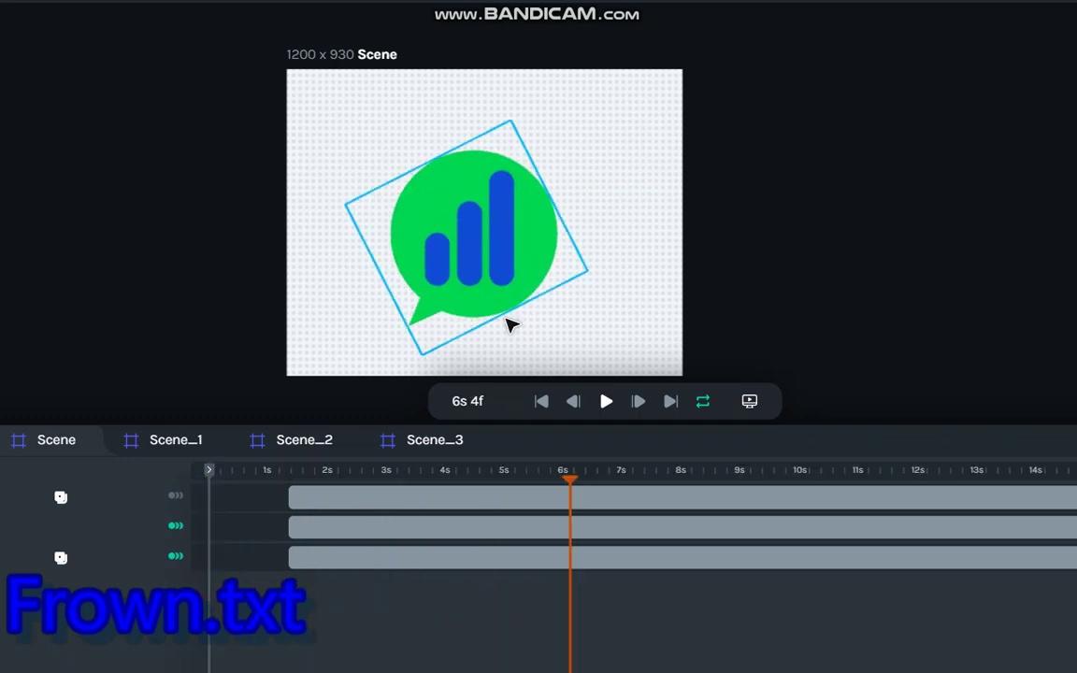
Delete the middle and tallest blue bars from the speech bubble, keeping only the shortest bar
{"action": "left_click", "coordinate": [3, 498]}
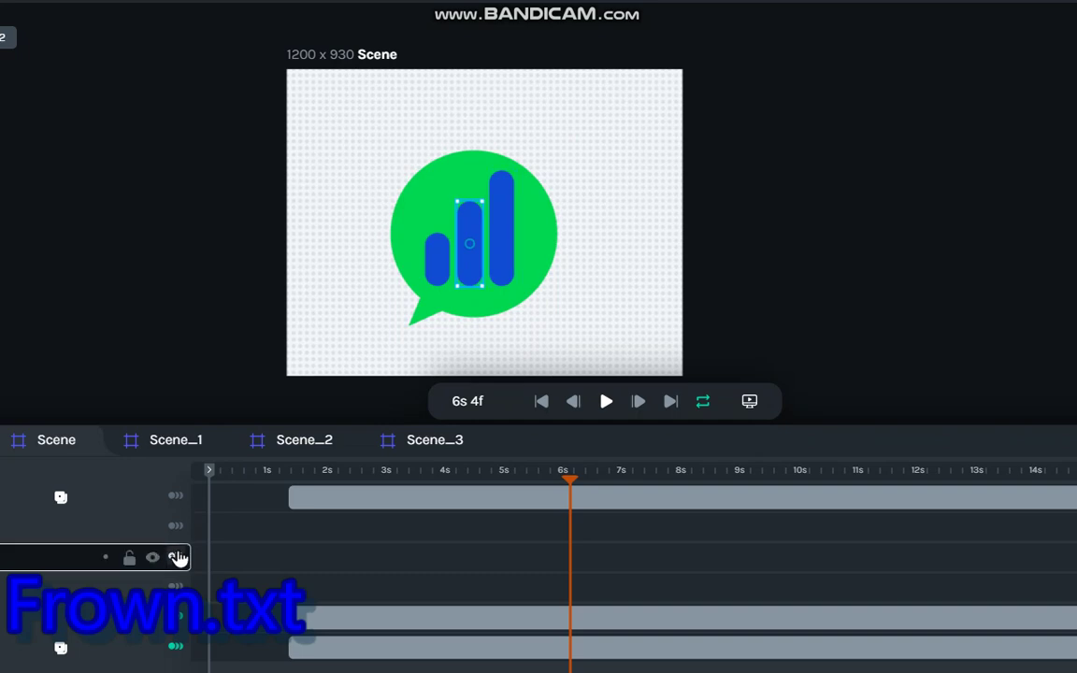
{"action": "left_click", "coordinate": [86, 564]}
{"action": "right_click", "coordinate": [86, 564]}
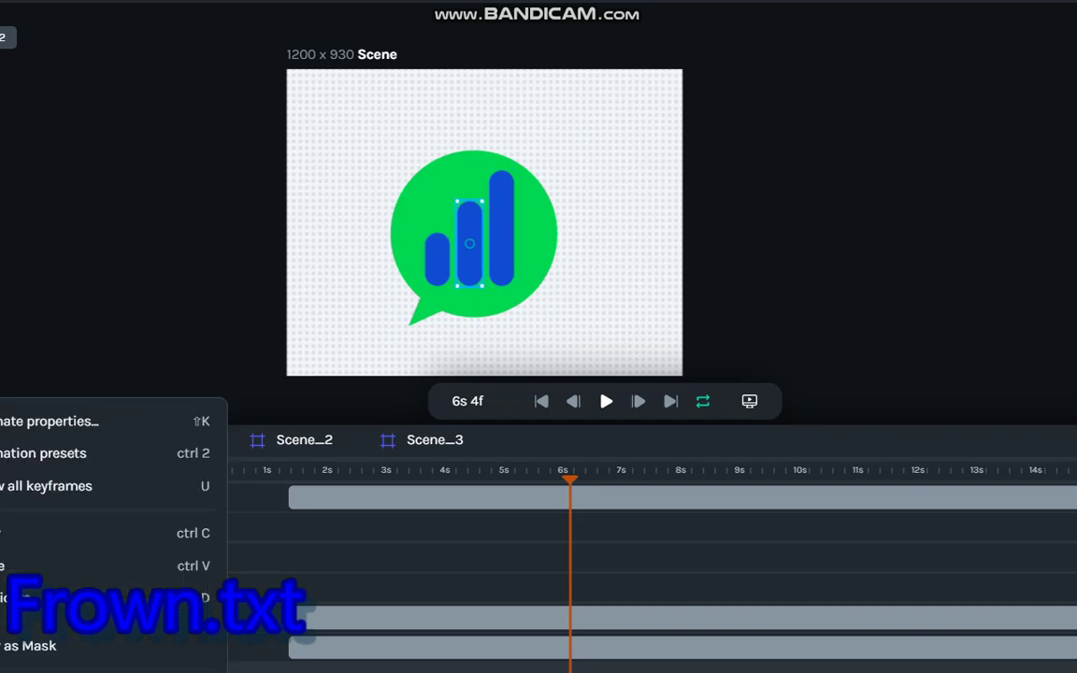
{"action": "left_click", "coordinate": [19, 670]}
{"action": "right_click", "coordinate": [19, 558]}
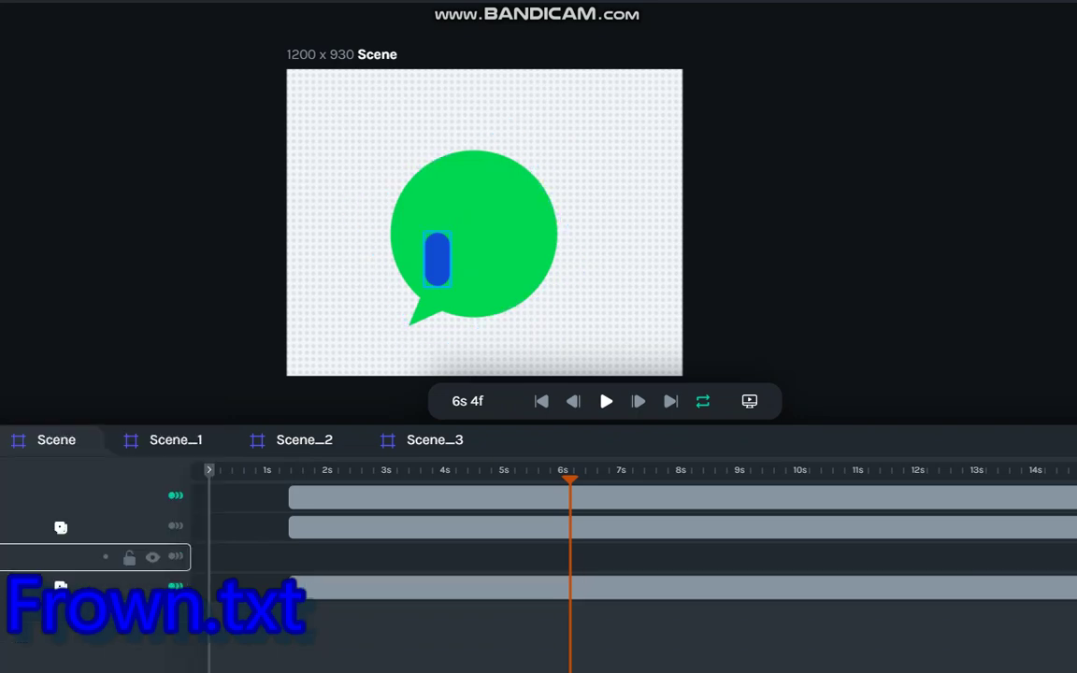
Duplicate the path of the remaining short blue bar in the speech bubble
{"action": "left_click", "coordinate": [47, 557]}
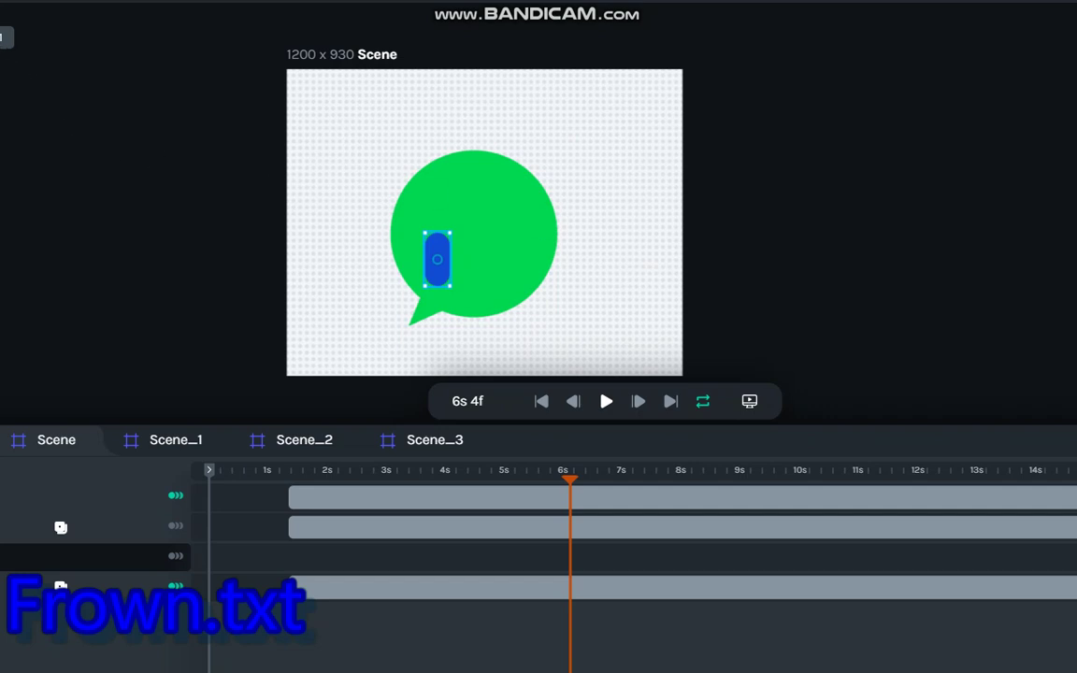
{"action": "left_click", "coordinate": [61, 528]}
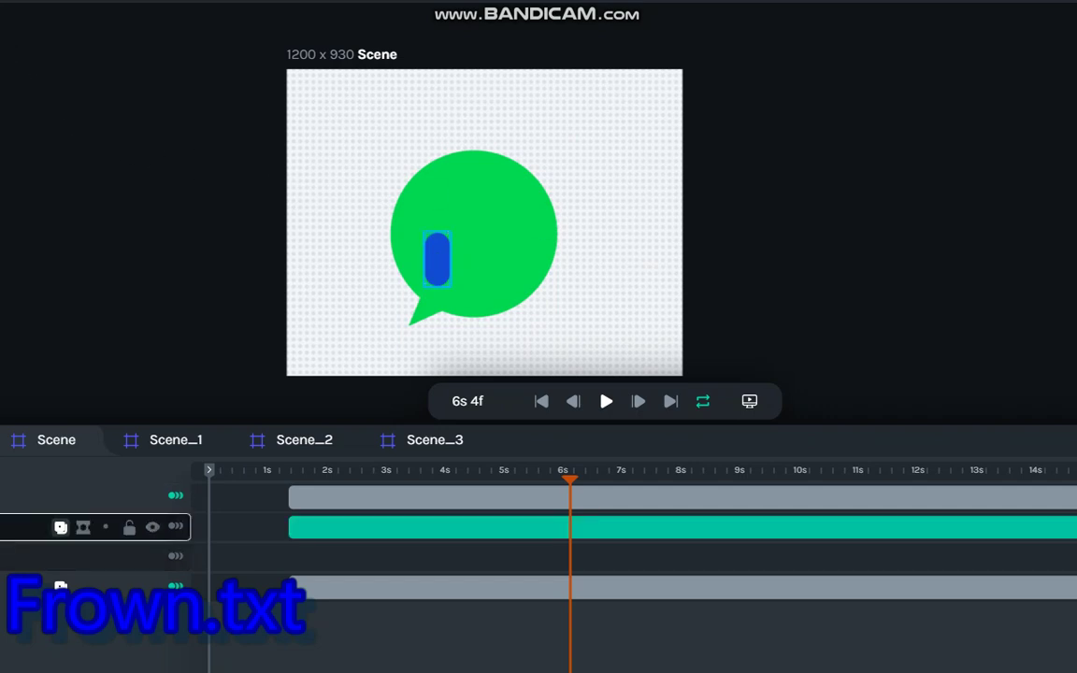
{"action": "left_click", "coordinate": [93, 557]}
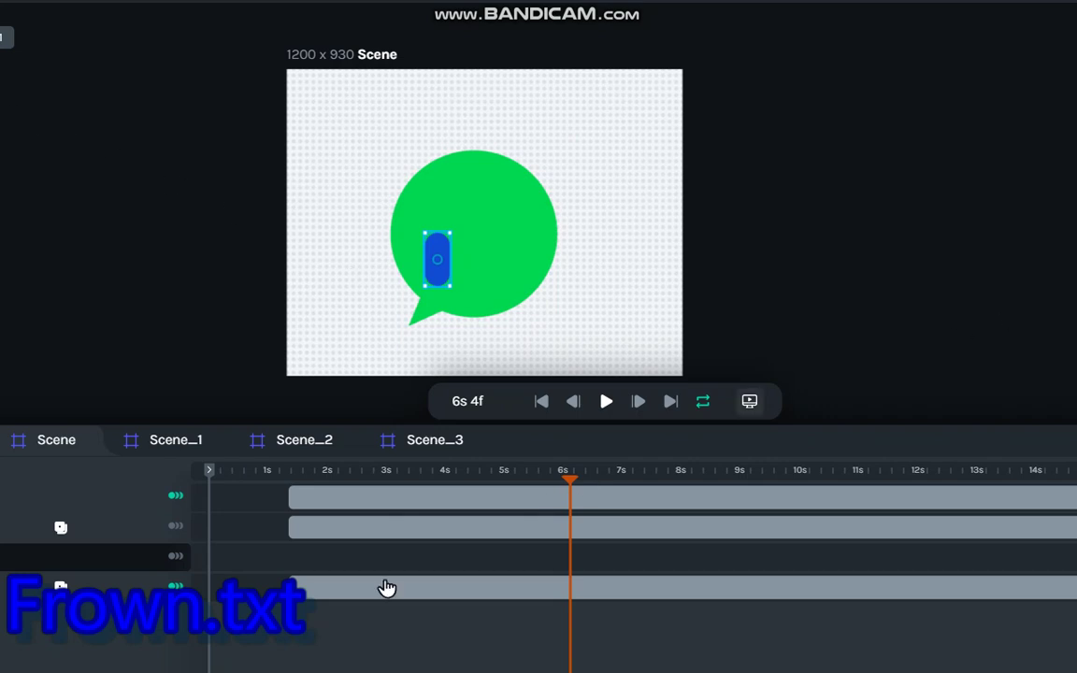
{"action": "key", "text": "ctrl+d"}
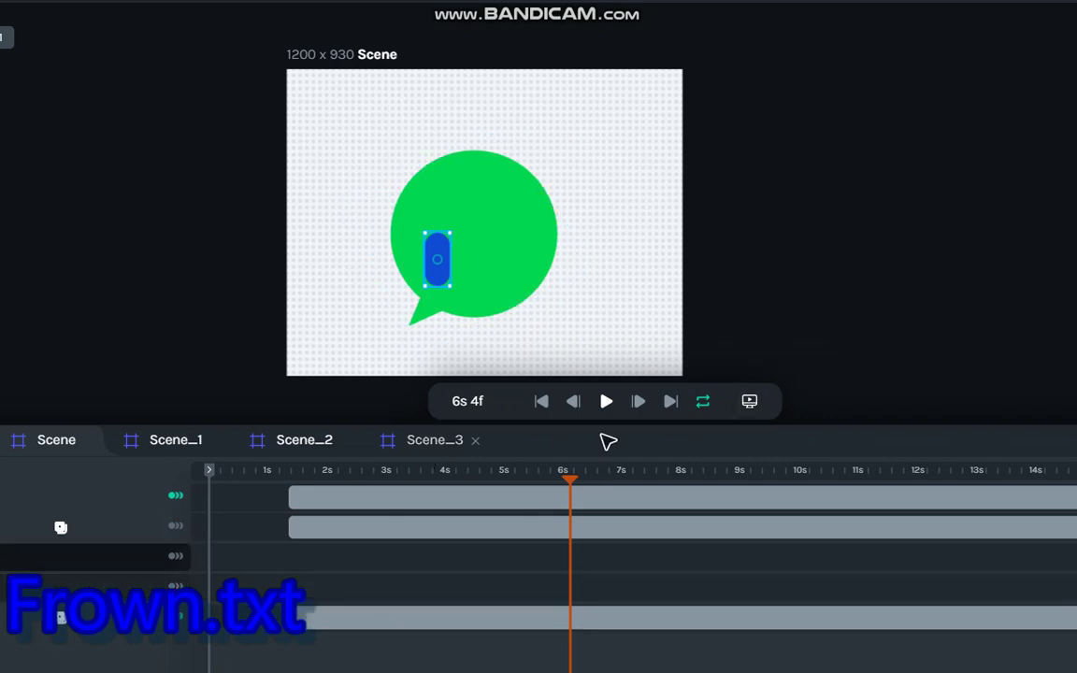
Try to reshape the short blue bar's path by moving its upper point upward and giving that point curve handles
{"action": "left_click", "coordinate": [10, 586]}
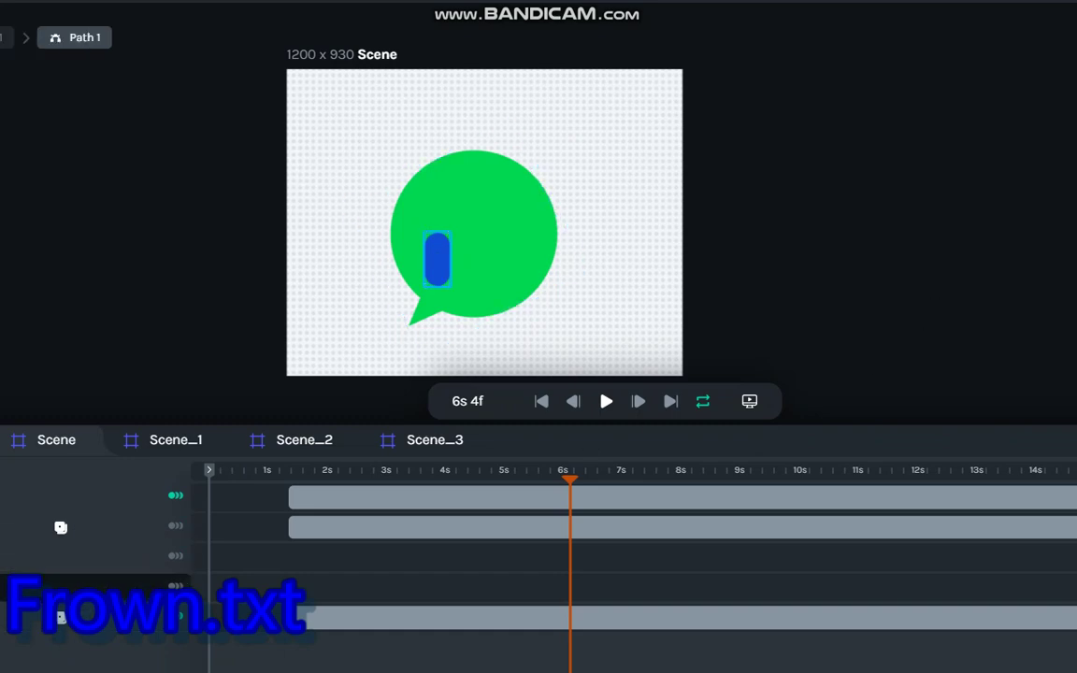
{"action": "key", "text": "Return"}
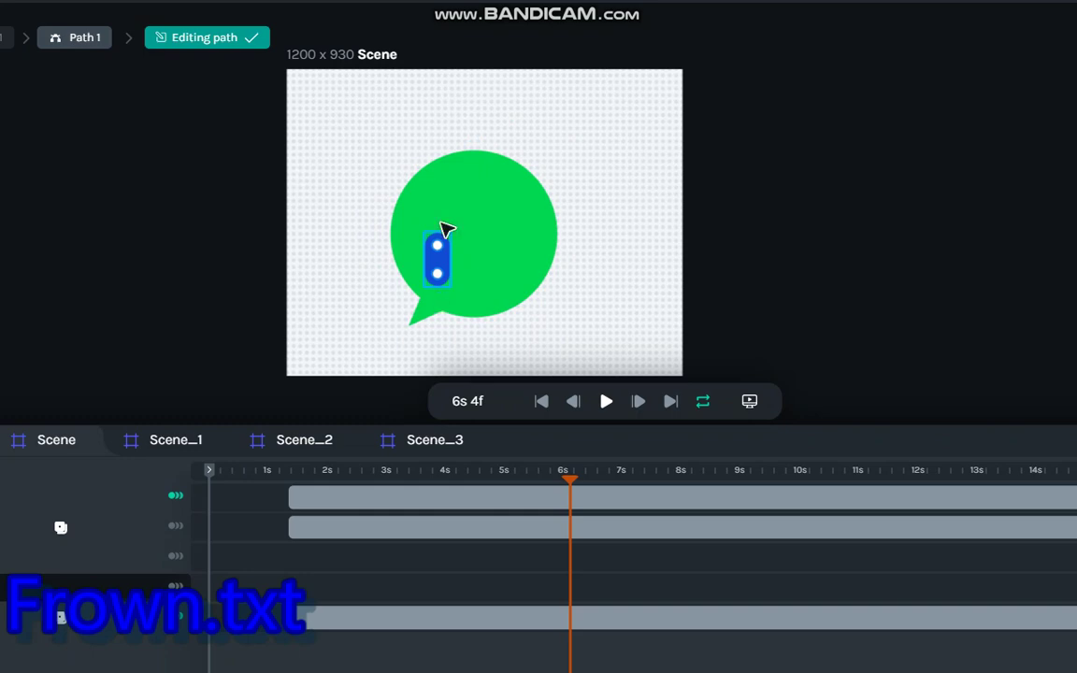
{"action": "left_click", "coordinate": [223, 37]}
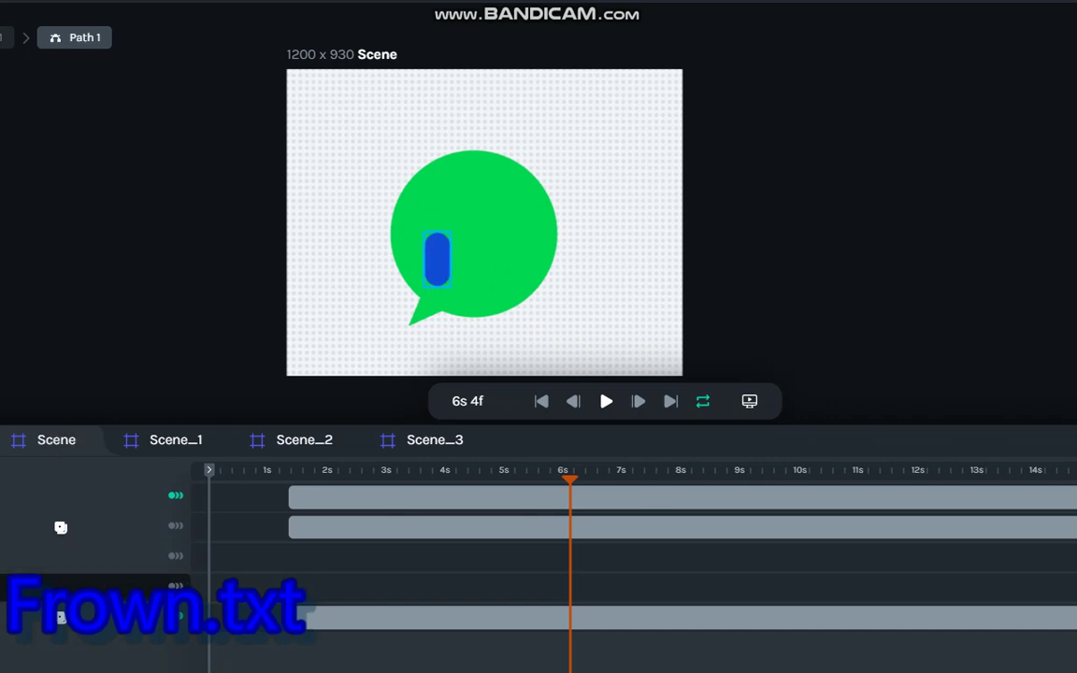
{"action": "key", "text": "Return"}
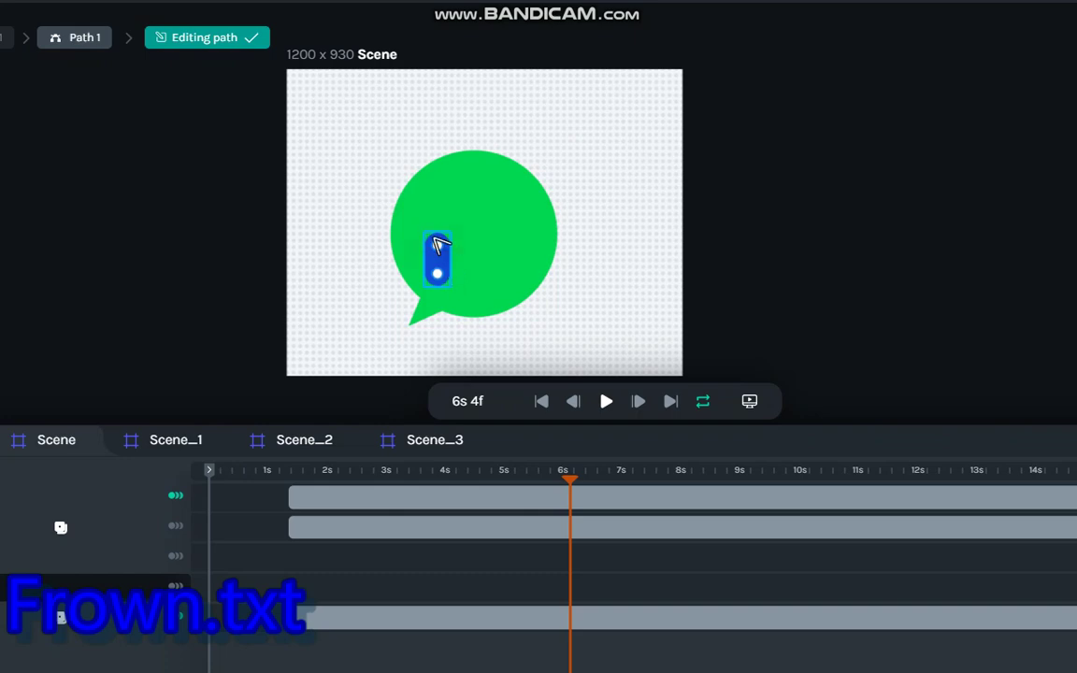
{"action": "left_click_drag", "start_coordinate": [439, 245], "coordinate": [440, 207]}
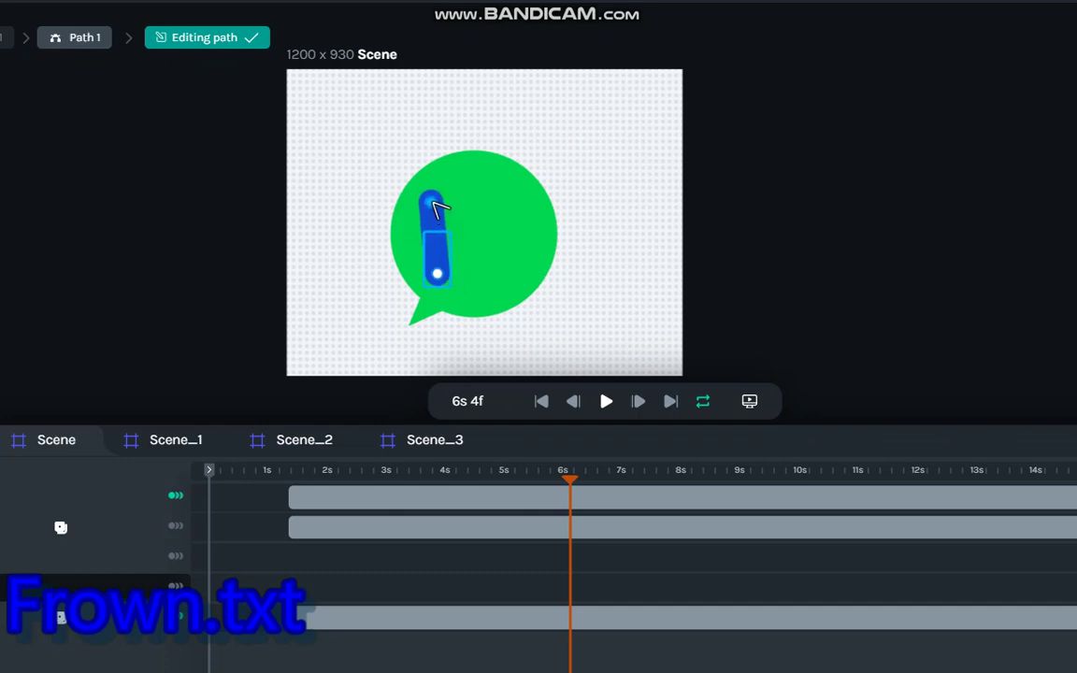
{"action": "double_click", "coordinate": [432, 202]}
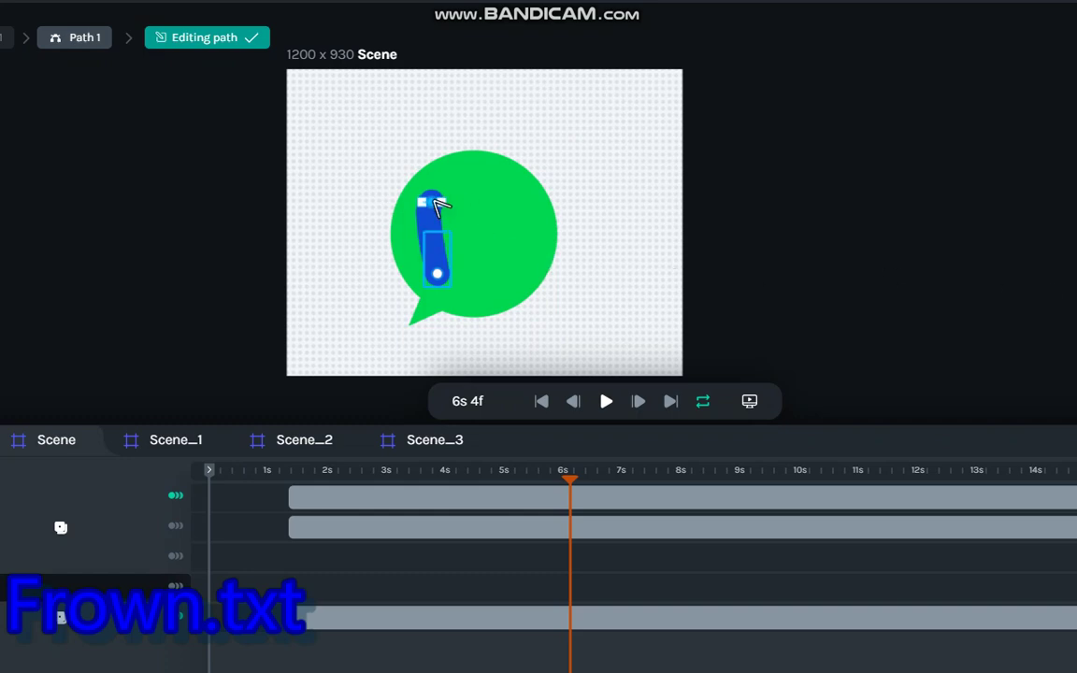
{"action": "left_click_drag", "start_coordinate": [433, 198], "coordinate": [506, 120]}
{"action": "left_click", "coordinate": [513, 127]}
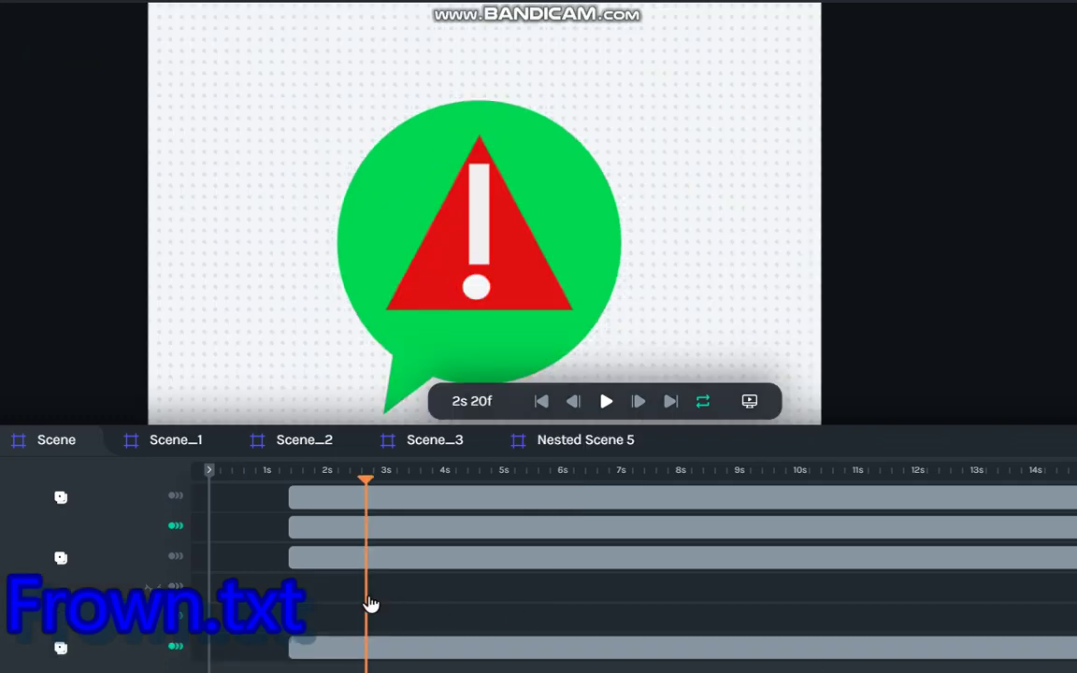
Play the Scene composition from 0s 24f to check the warning triangle in the speech bubble, stopping at 7s 28f
{"action": "left_click_drag", "start_coordinate": [367, 596], "coordinate": [255, 613]}
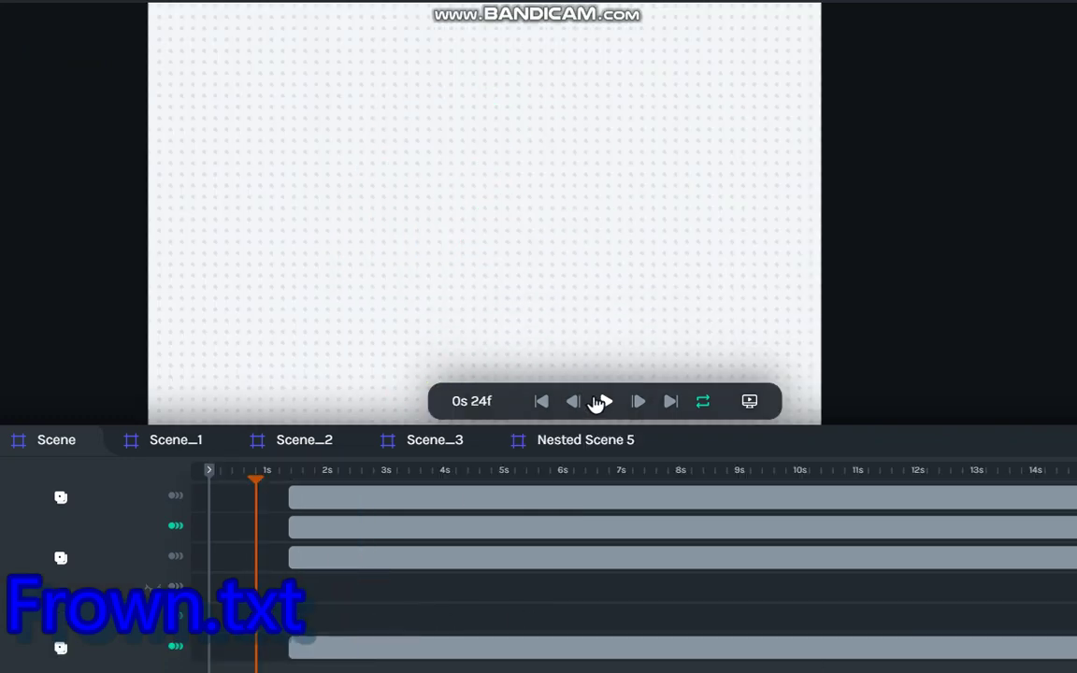
{"action": "left_click", "coordinate": [609, 405]}
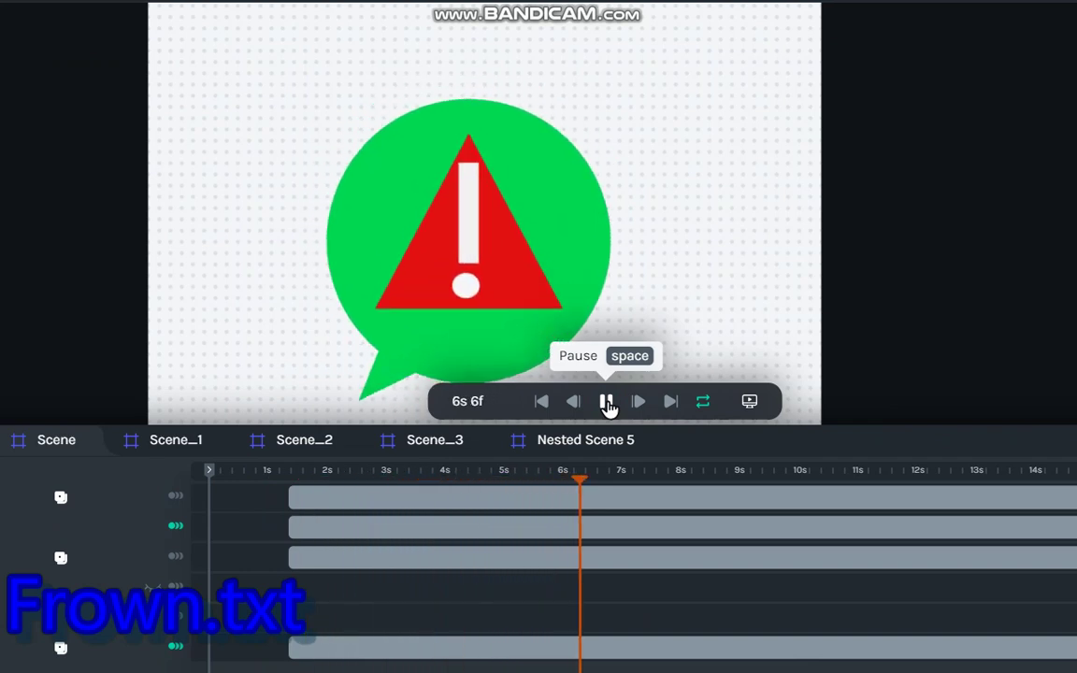
{"action": "left_click", "coordinate": [607, 401]}
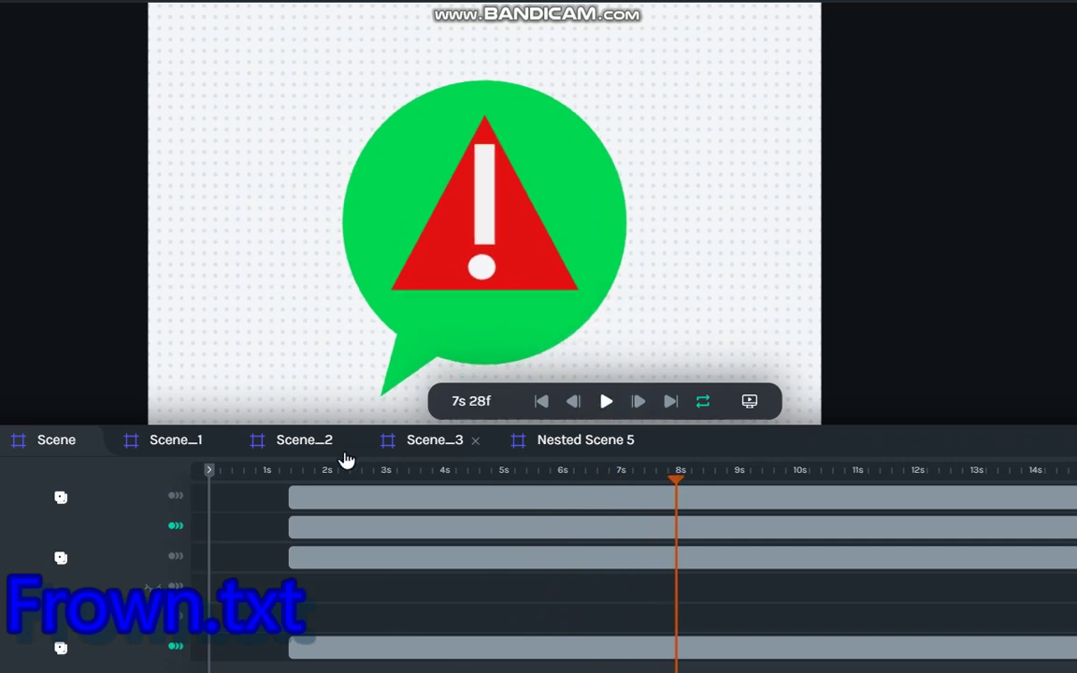
Open the Main Scene composition and fit its whole canvas in view
{"action": "left_click", "coordinate": [265, 443]}
{"action": "left_click", "coordinate": [179, 444]}
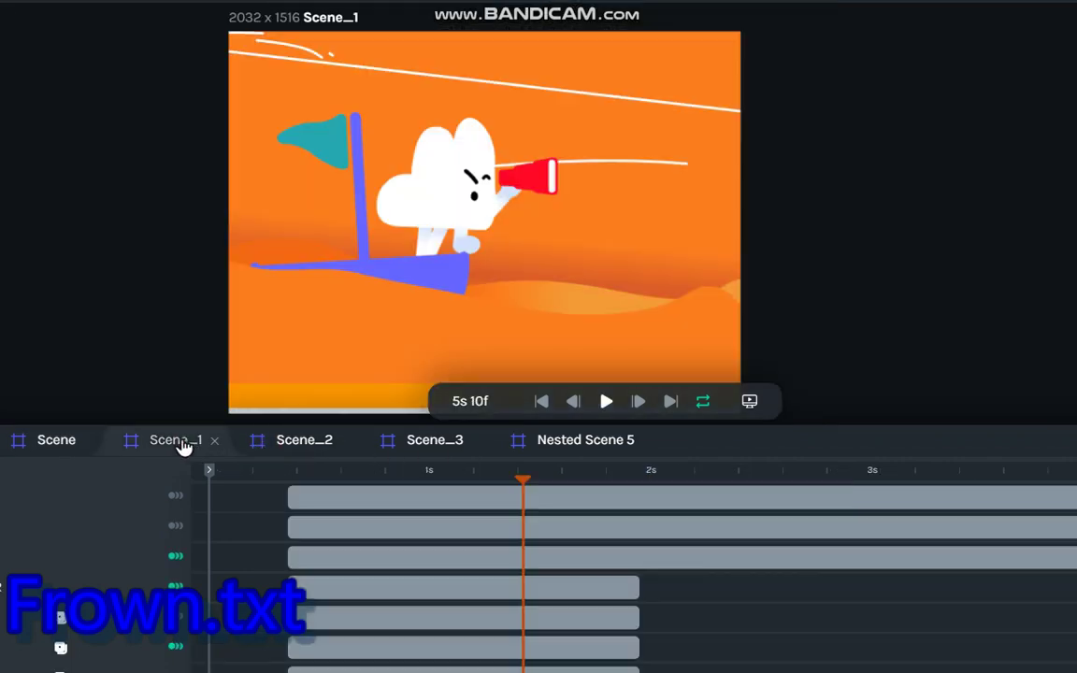
{"action": "left_click", "coordinate": [3, 440]}
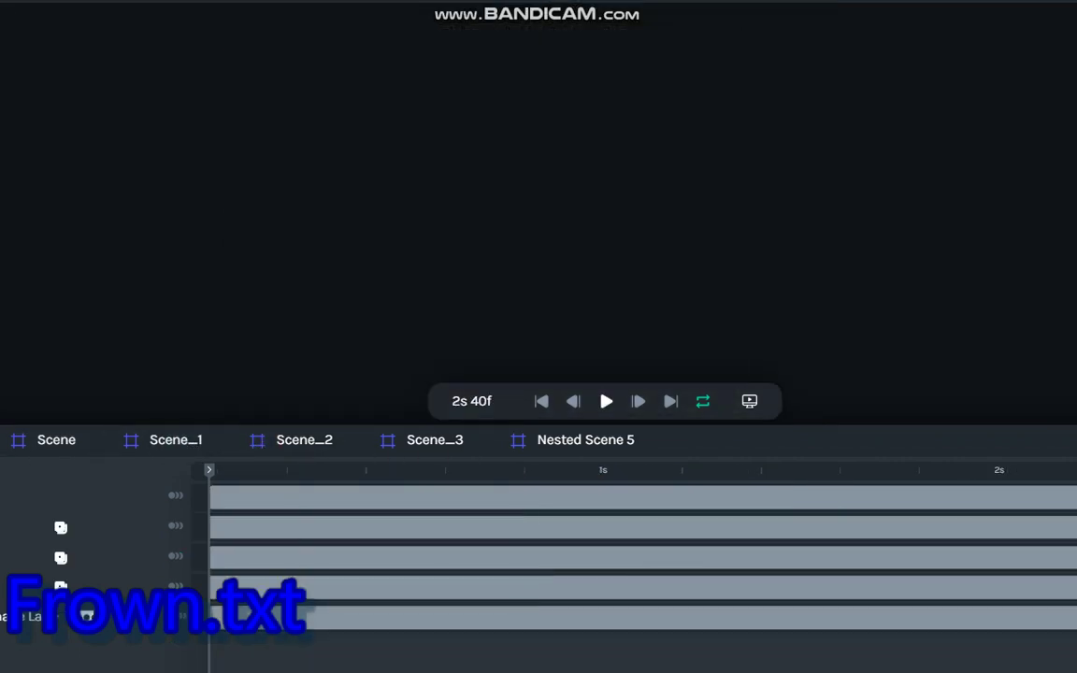
{"action": "right_click", "coordinate": [317, 164]}
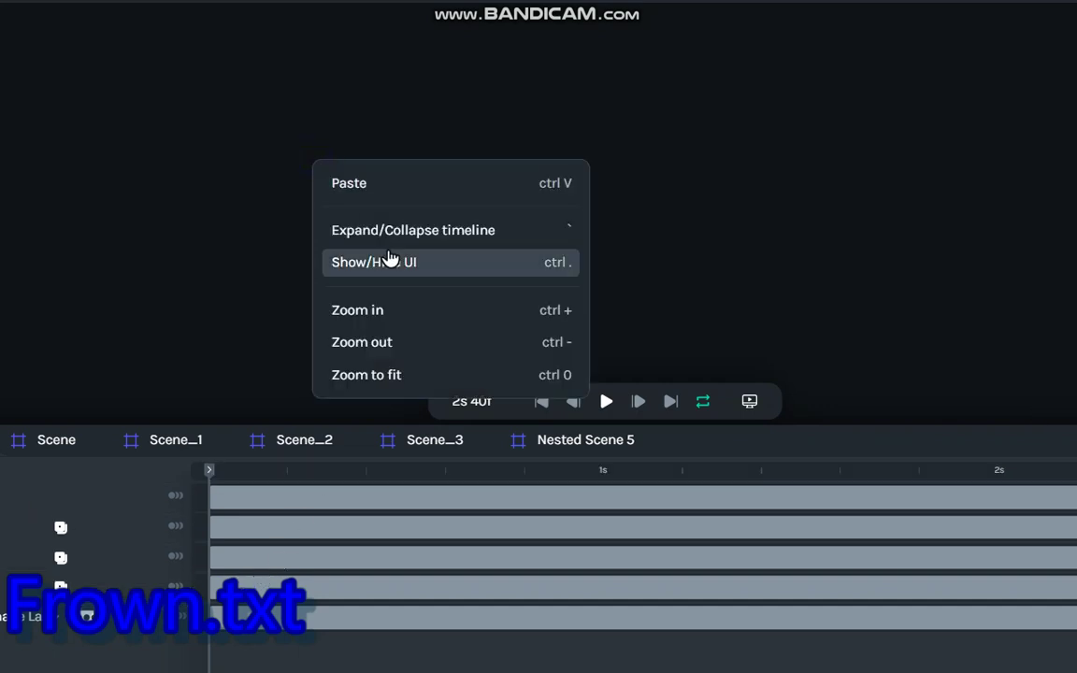
{"action": "left_click", "coordinate": [374, 374]}
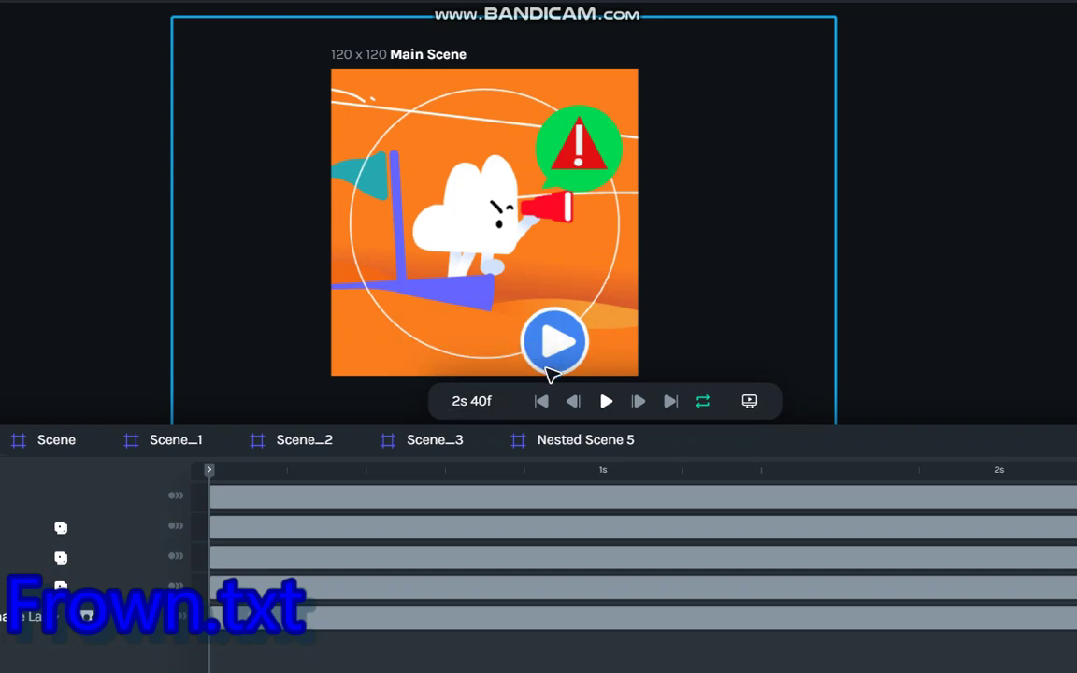
{"action": "left_click", "coordinate": [445, 373]}
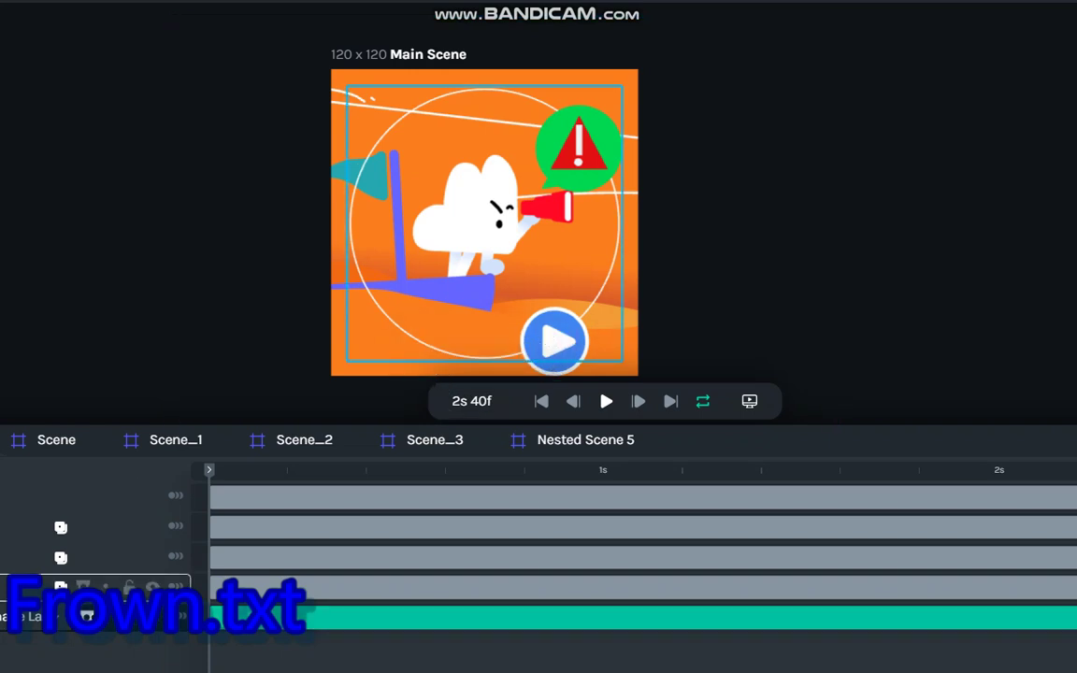
Recolour the blue circle (Ellipse 1) of the play button green 55DD4B by shifting the hue of the red preset DE524C
{"action": "left_click", "coordinate": [3, 527]}
{"action": "left_click", "coordinate": [28, 589]}
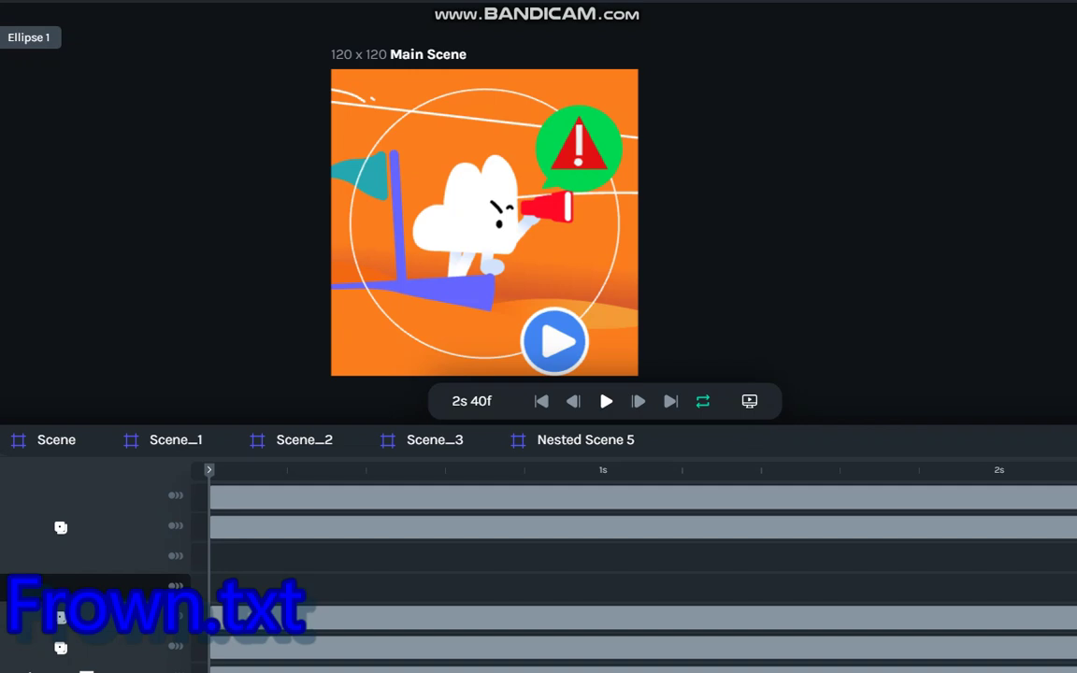
{"action": "left_click", "coordinate": [1075, 393]}
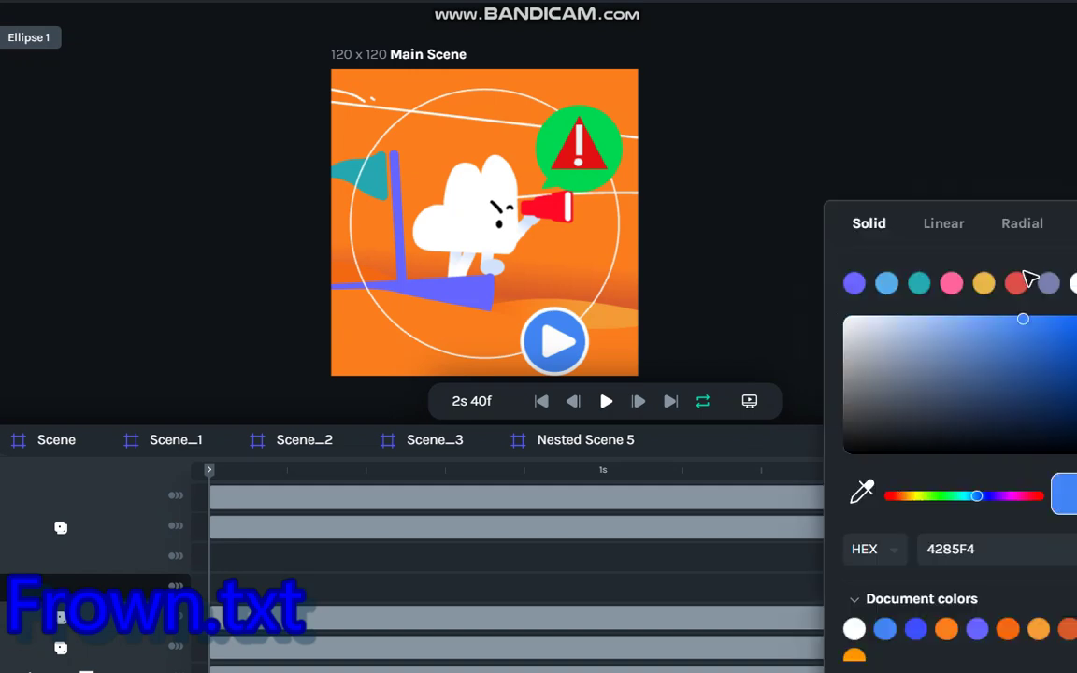
{"action": "left_click", "coordinate": [1017, 284]}
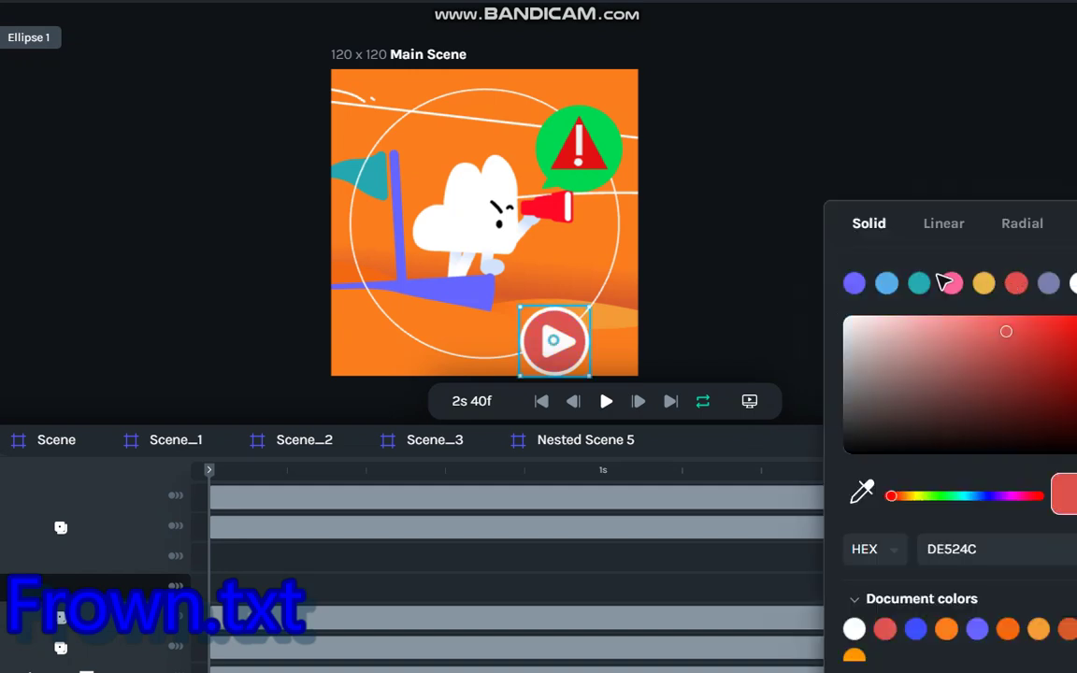
{"action": "left_click", "coordinate": [984, 285]}
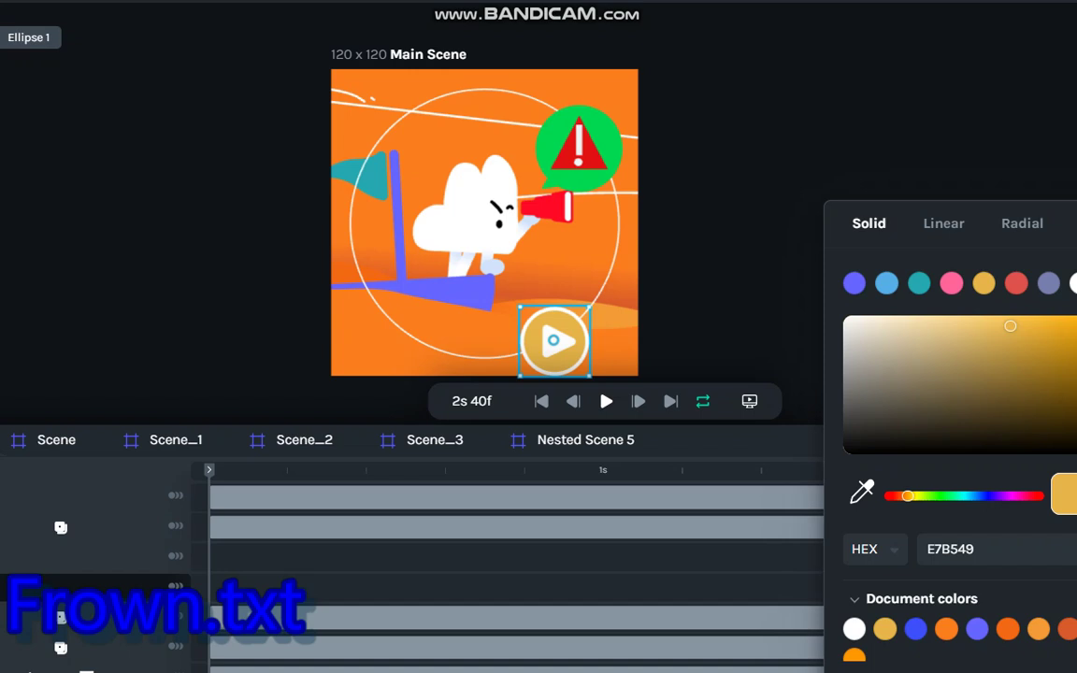
{"action": "left_click", "coordinate": [1076, 325]}
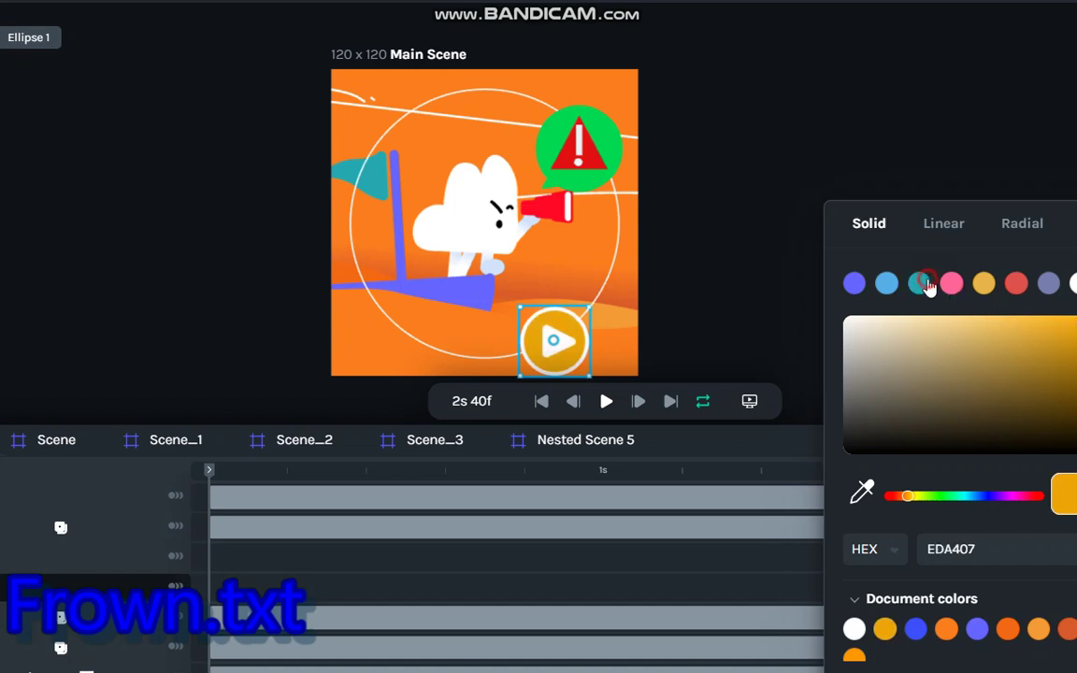
{"action": "left_click", "coordinate": [919, 284]}
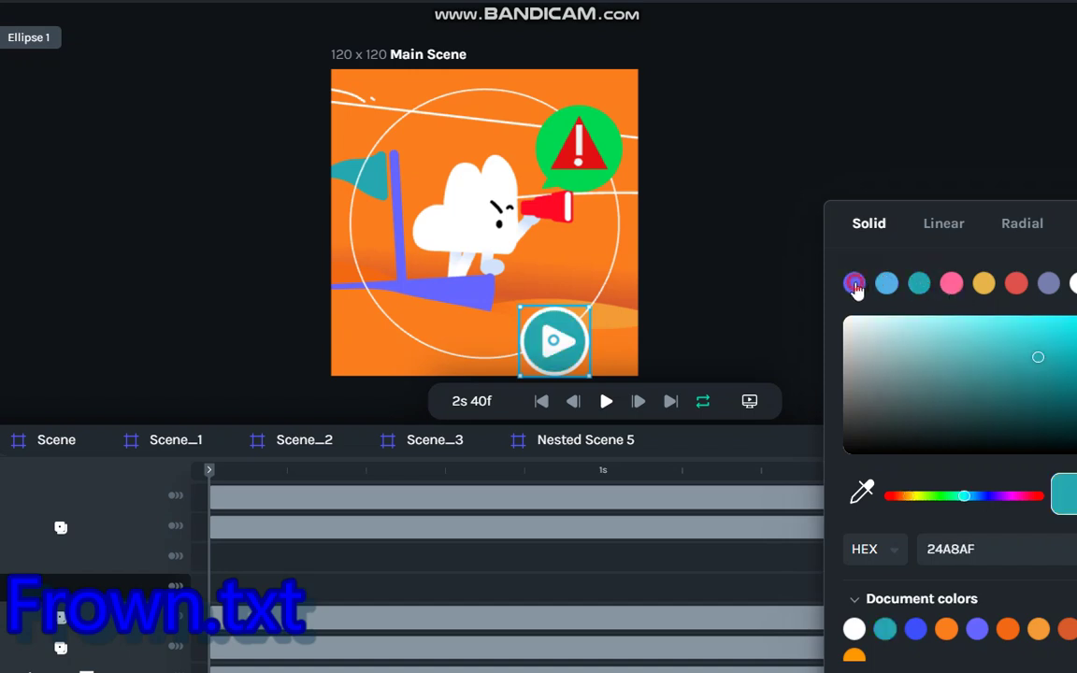
{"action": "left_click", "coordinate": [856, 283]}
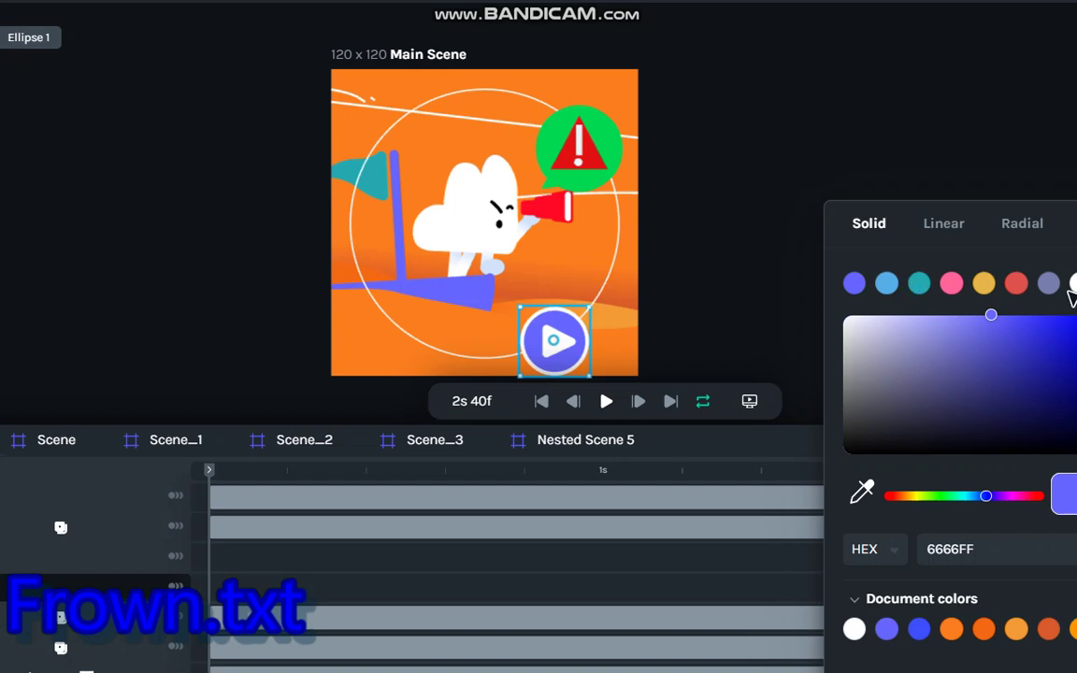
{"action": "left_click", "coordinate": [1017, 283]}
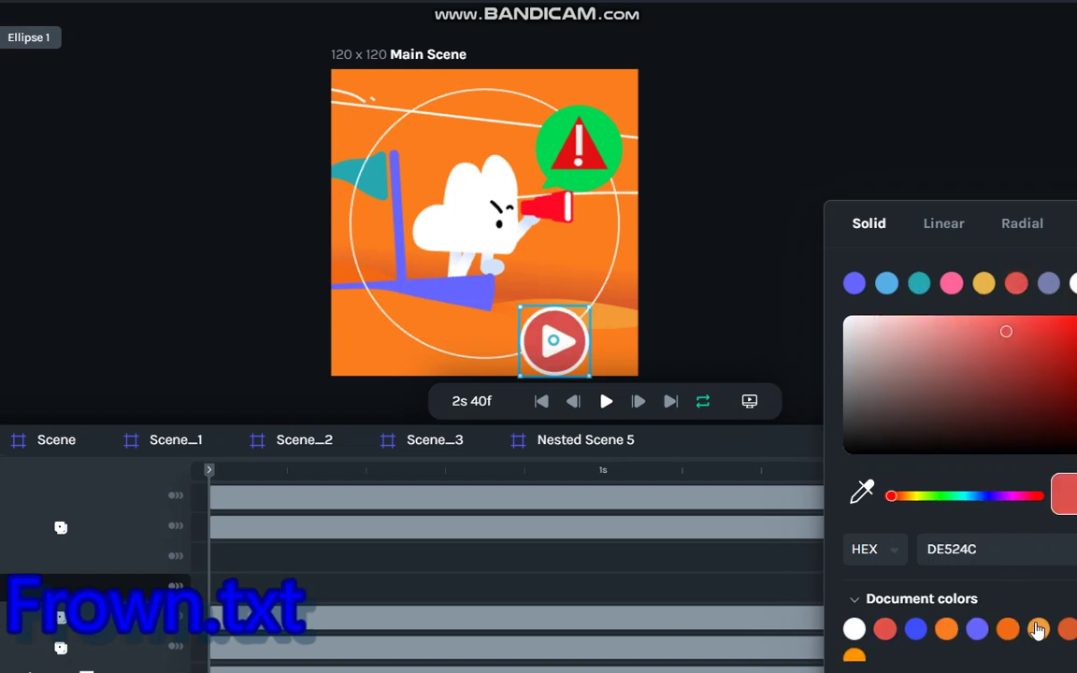
{"action": "left_click", "coordinate": [937, 497]}
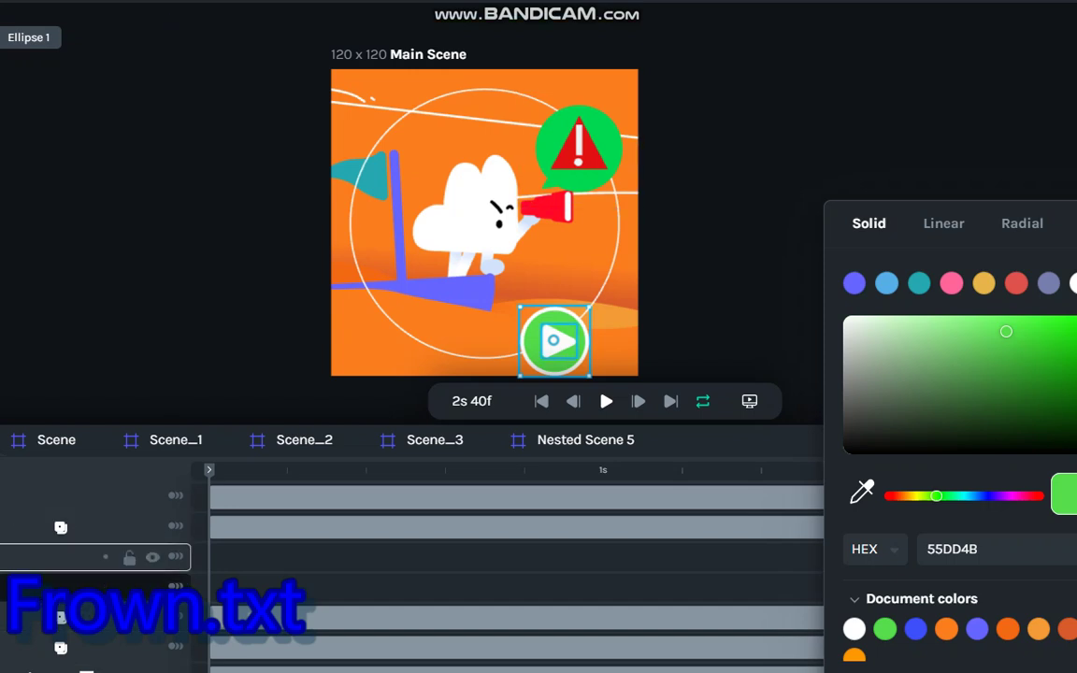
Set the blue colour of the large circle layer in Main Scene to the document orange F46913
{"action": "left_click", "coordinate": [56, 557]}
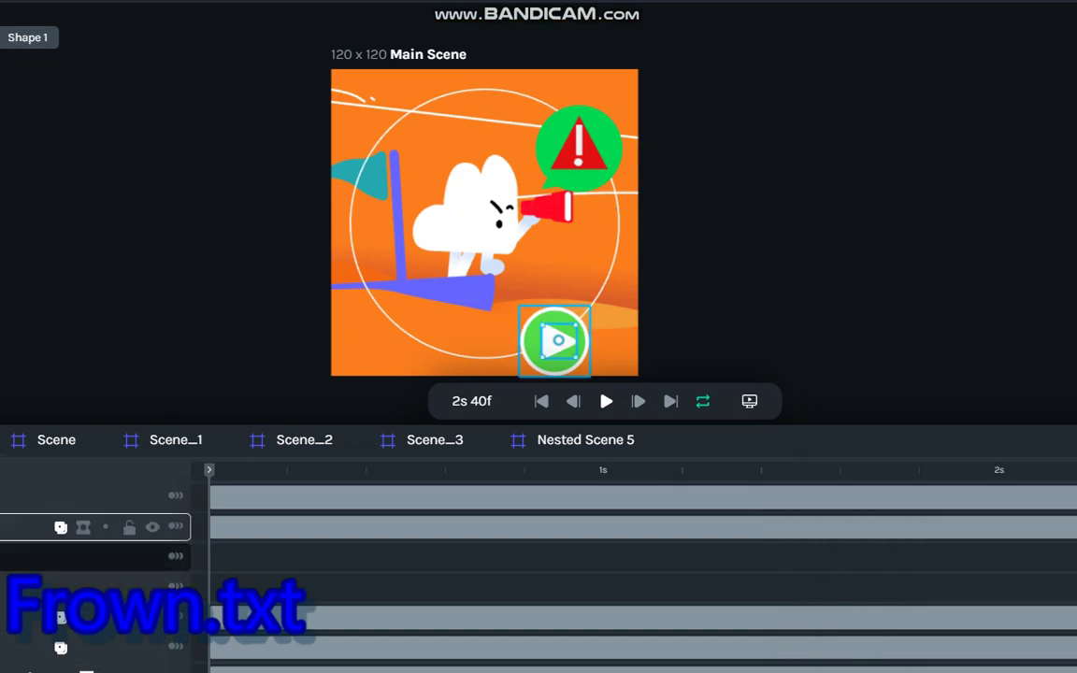
{"action": "left_click", "coordinate": [3, 528]}
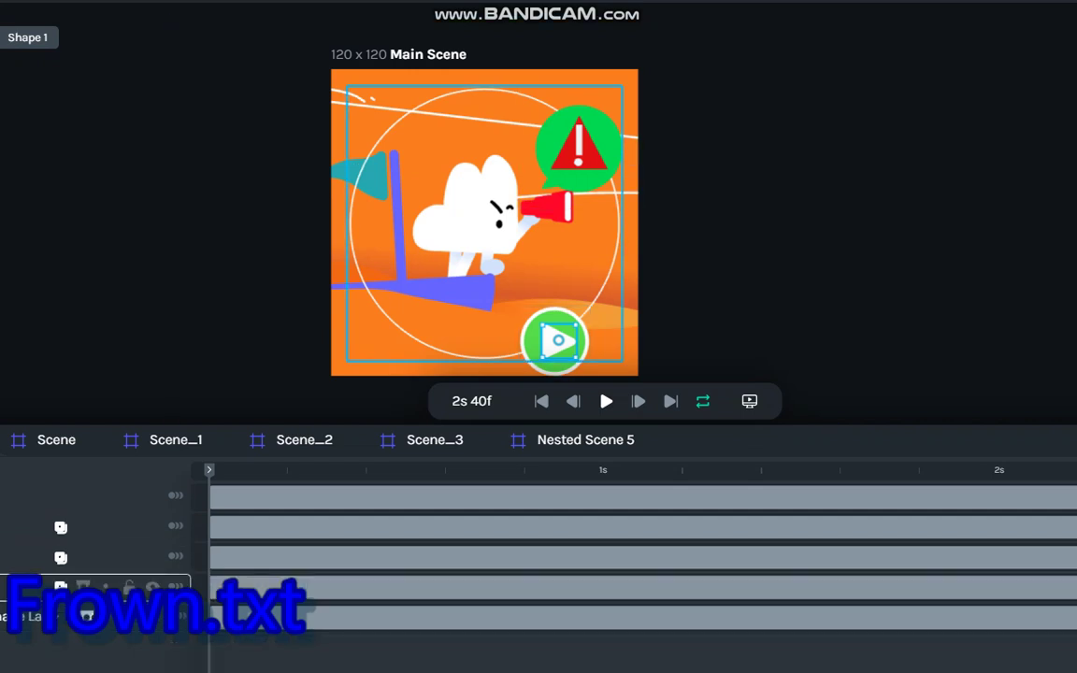
{"action": "left_click", "coordinate": [19, 587]}
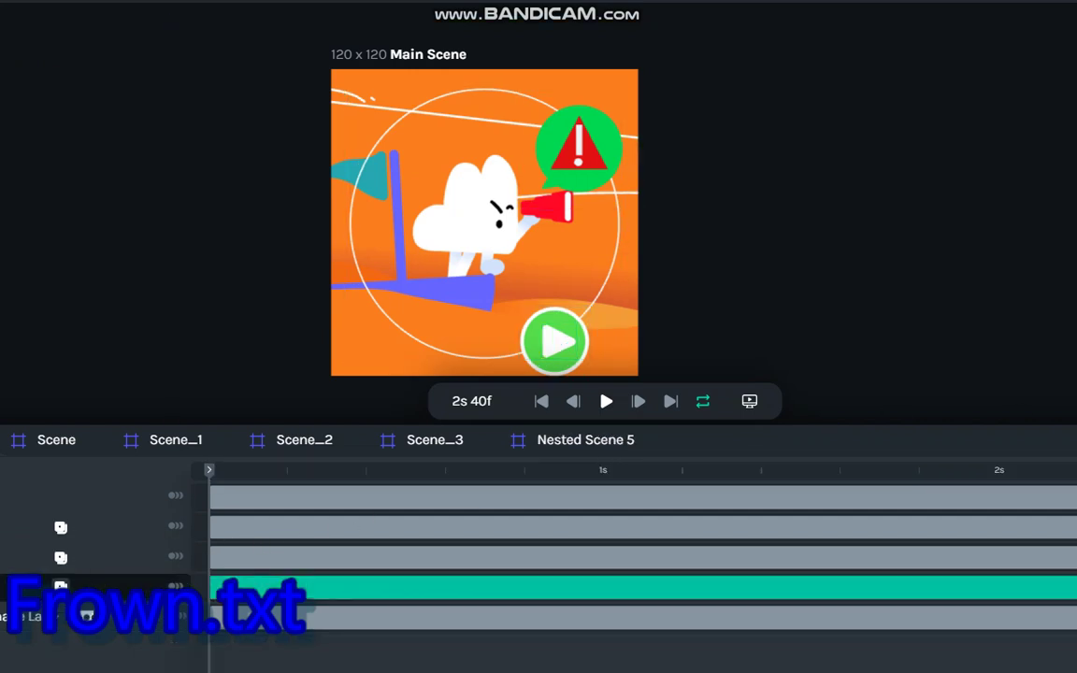
{"action": "left_click", "coordinate": [1075, 365]}
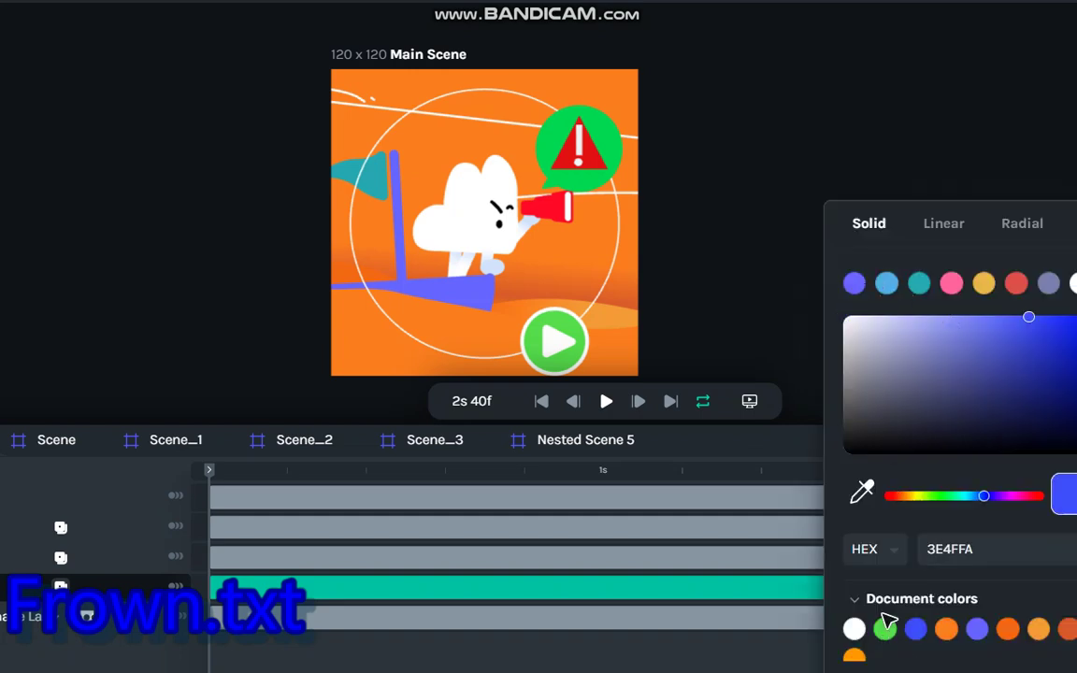
{"action": "left_click", "coordinate": [1009, 632]}
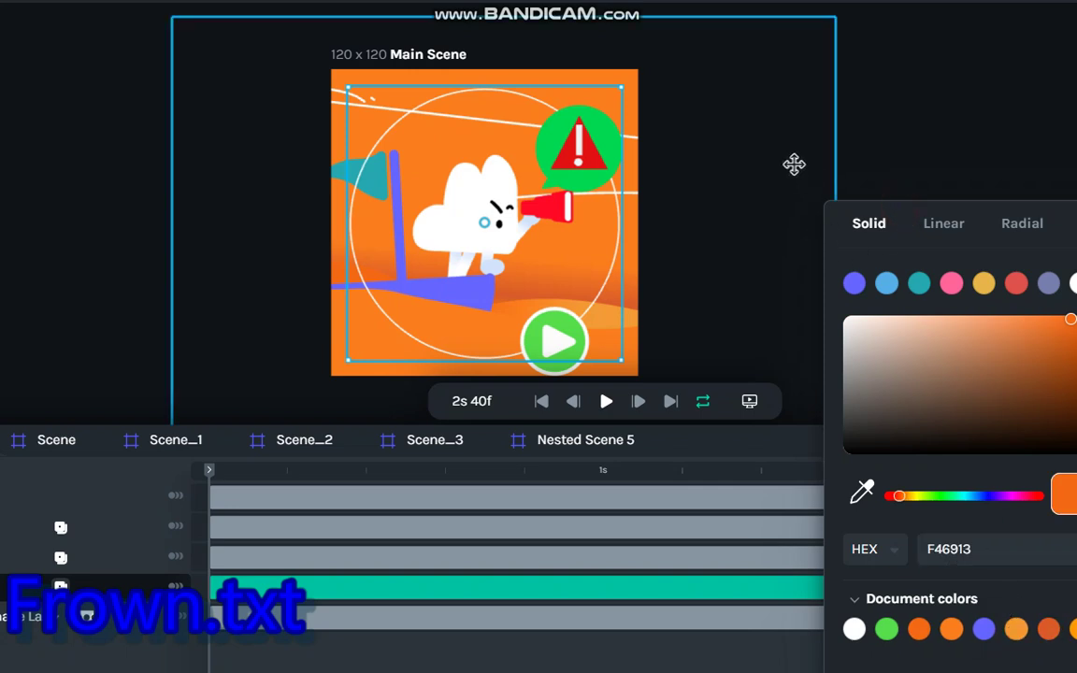
{"action": "key", "text": "Escape"}
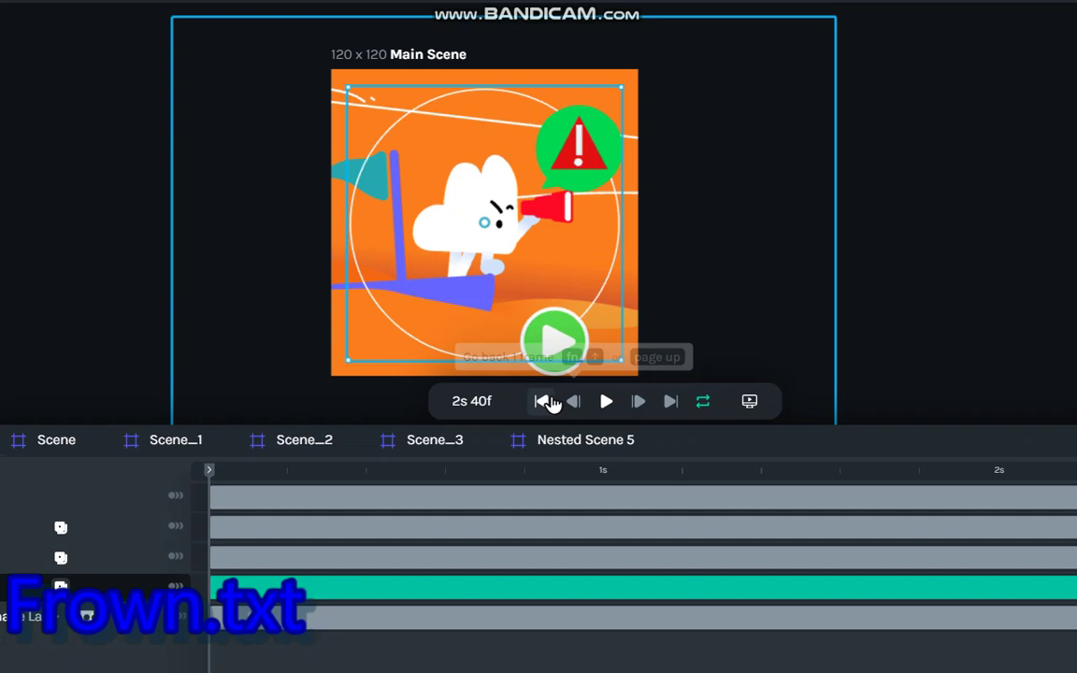
Play Main Scene from the first frame to check the recoloured animation and pause it
{"action": "left_click", "coordinate": [548, 400]}
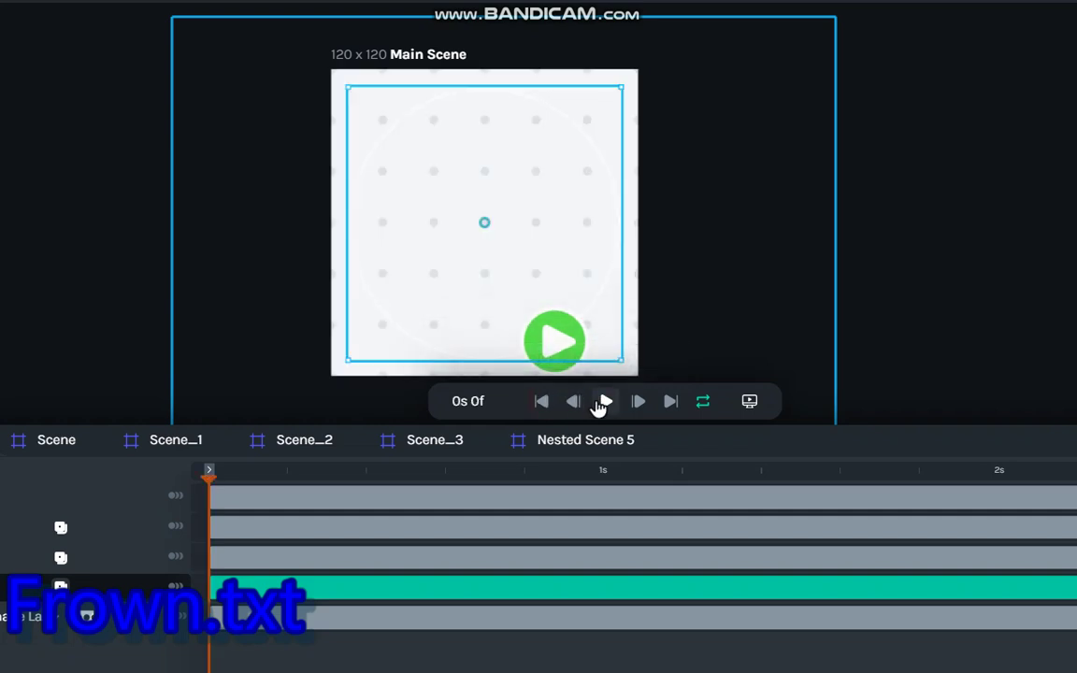
{"action": "left_click", "coordinate": [604, 402]}
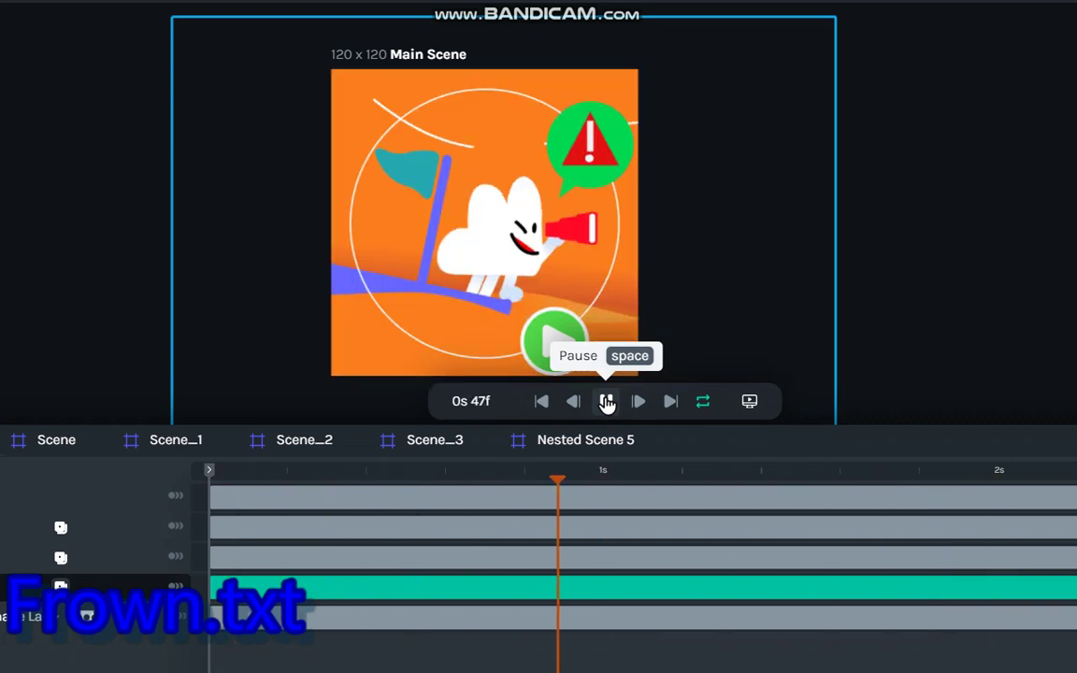
{"action": "left_click", "coordinate": [607, 402]}
Move the start of Scene_1's playback range to 1s 10f, where its layer bars begin
{"action": "left_click", "coordinate": [53, 446]}
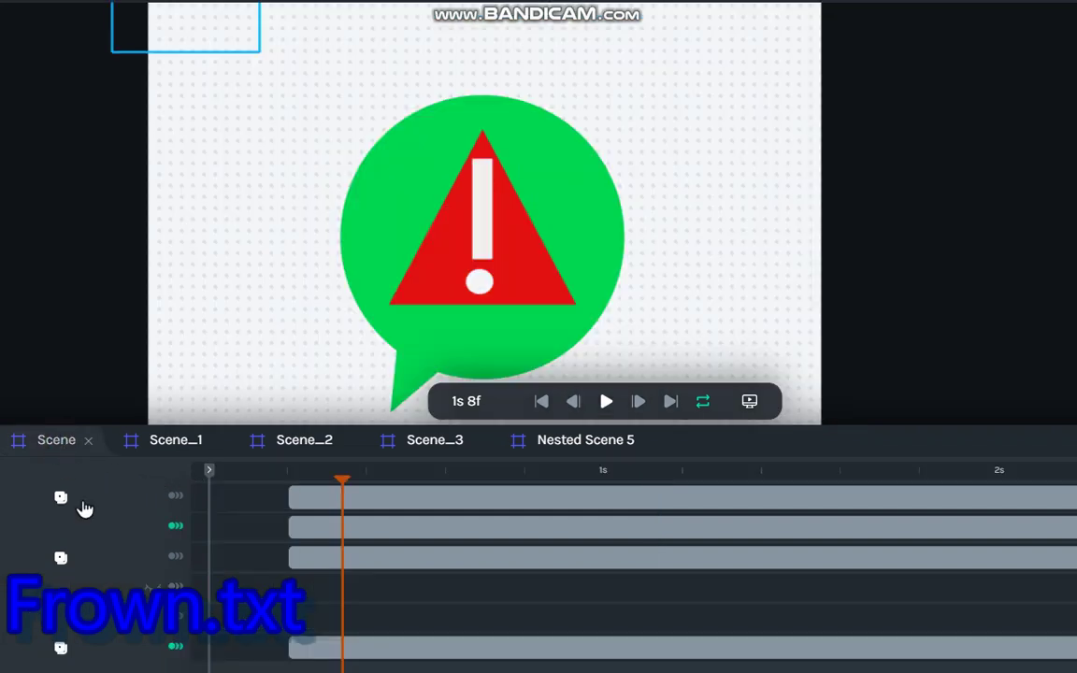
{"action": "left_click", "coordinate": [229, 502]}
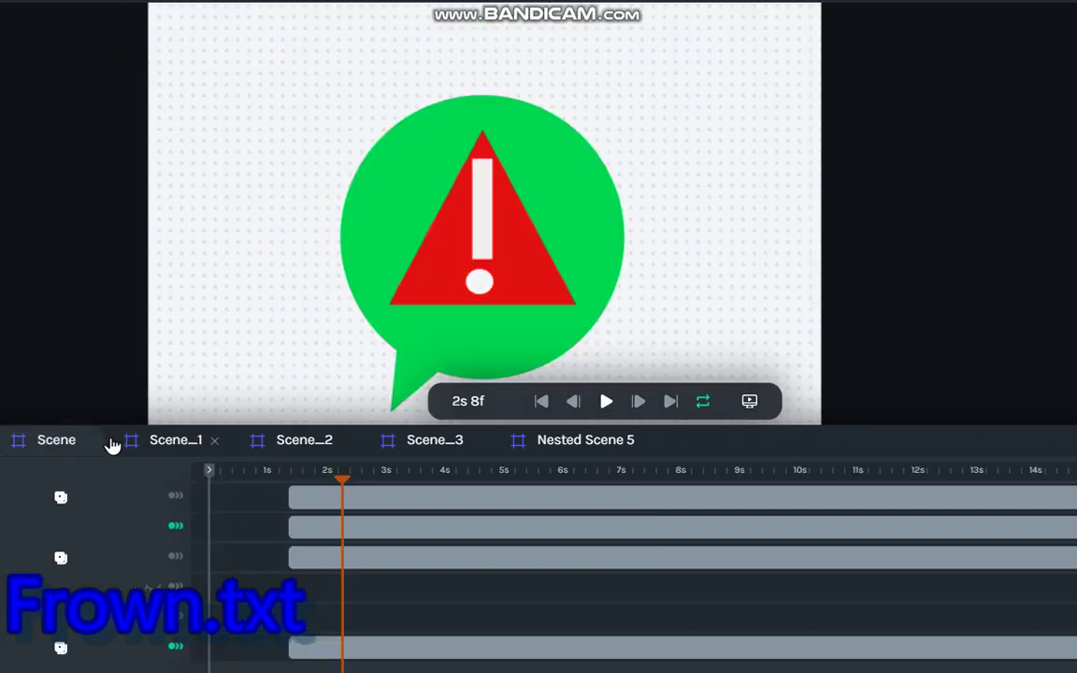
{"action": "left_click", "coordinate": [171, 451]}
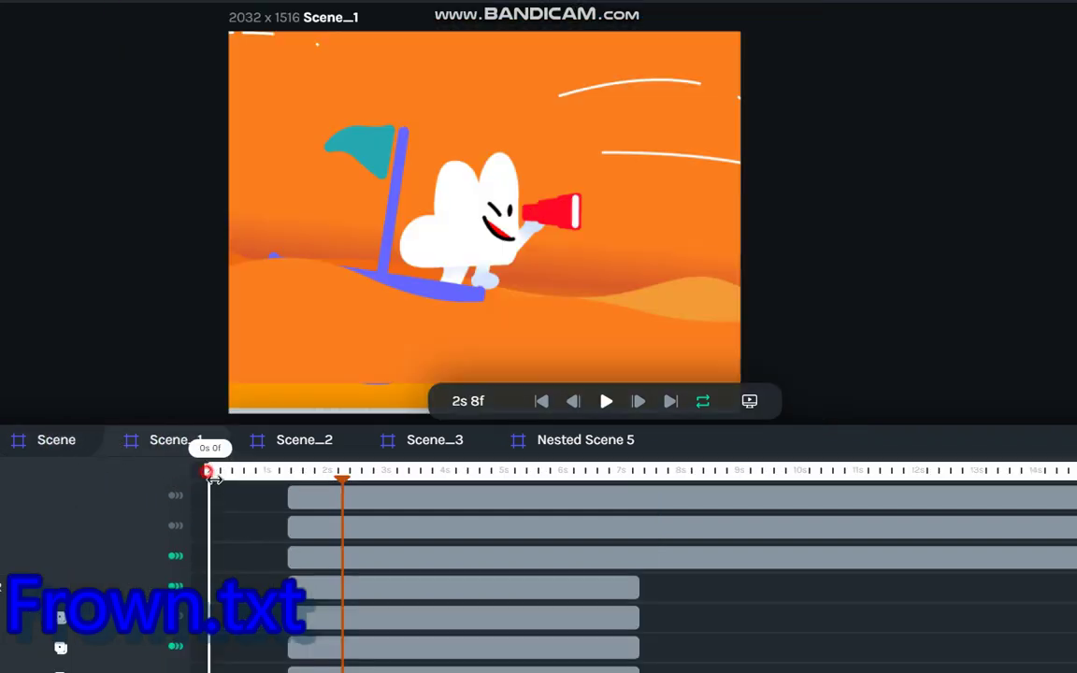
{"action": "left_click_drag", "start_coordinate": [213, 485], "coordinate": [296, 485]}
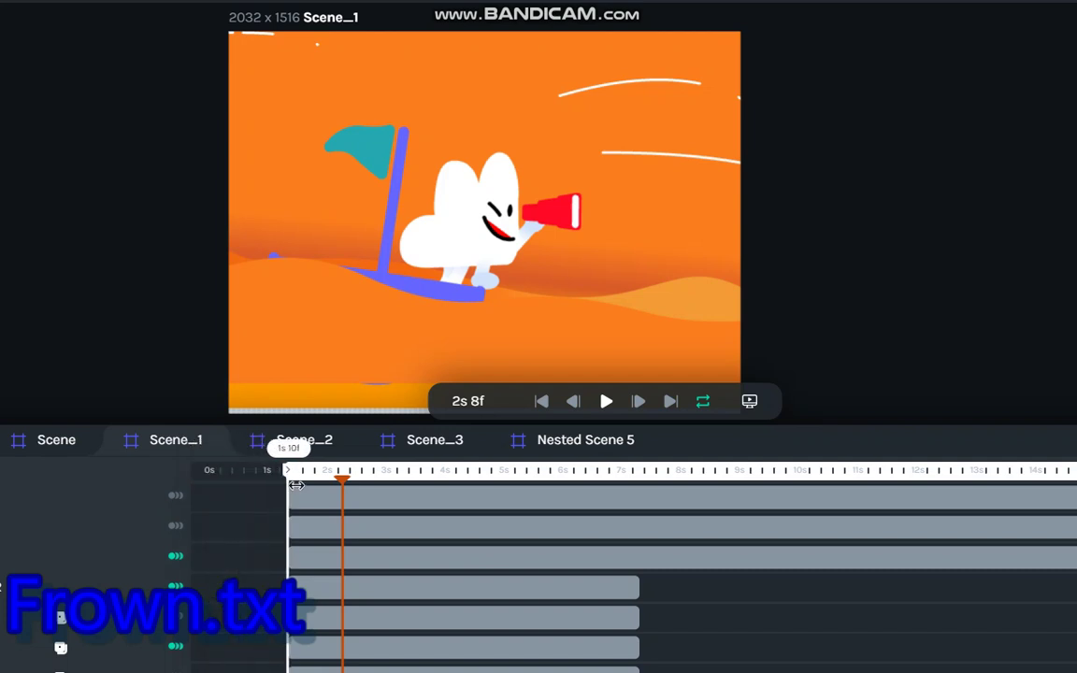
Start Scene's playback range at 1s 10f and end Scene_1's playback range at 7s 9f
{"action": "left_click", "coordinate": [38, 447]}
{"action": "left_click_drag", "start_coordinate": [212, 486], "coordinate": [295, 492]}
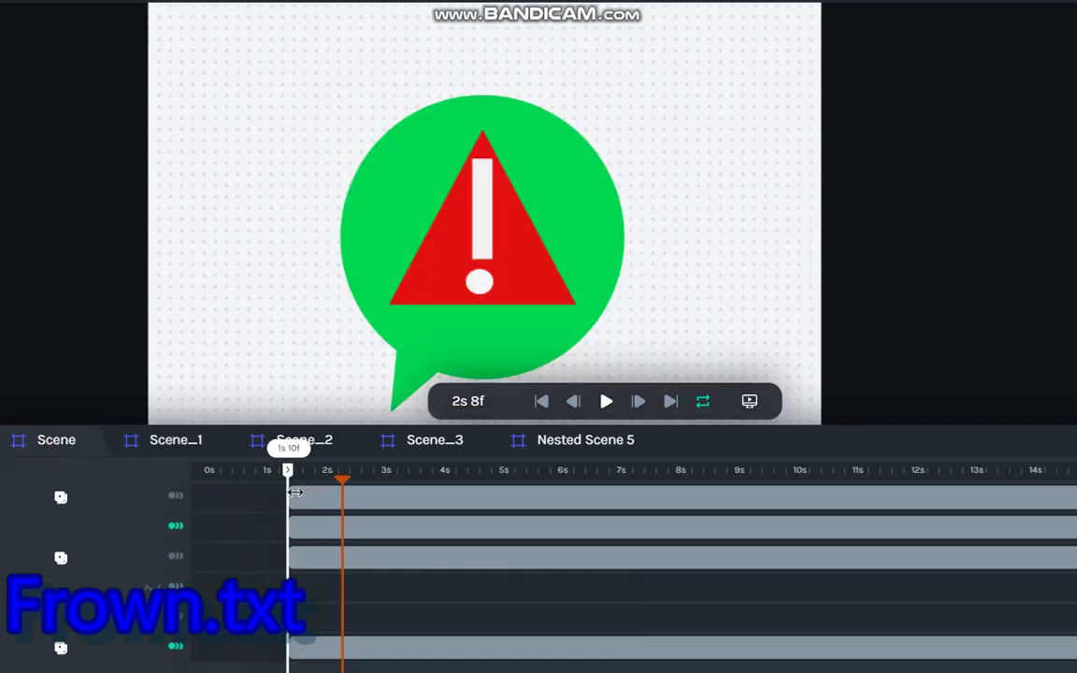
{"action": "left_click", "coordinate": [150, 445]}
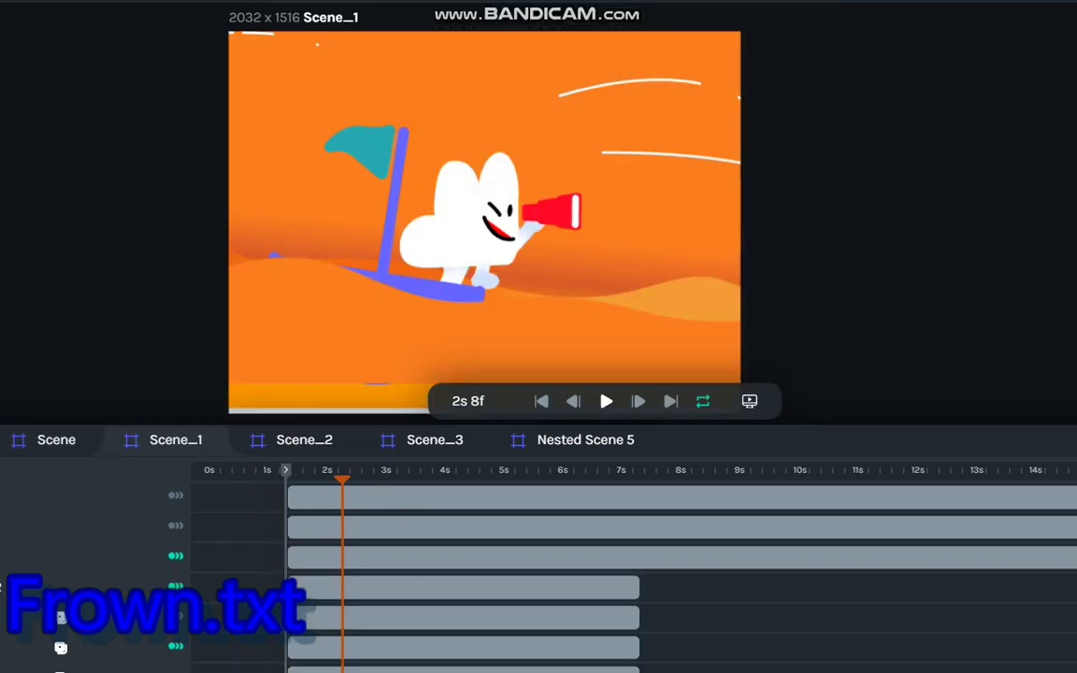
{"action": "left_click_drag", "start_coordinate": [1076, 650], "coordinate": [639, 672]}
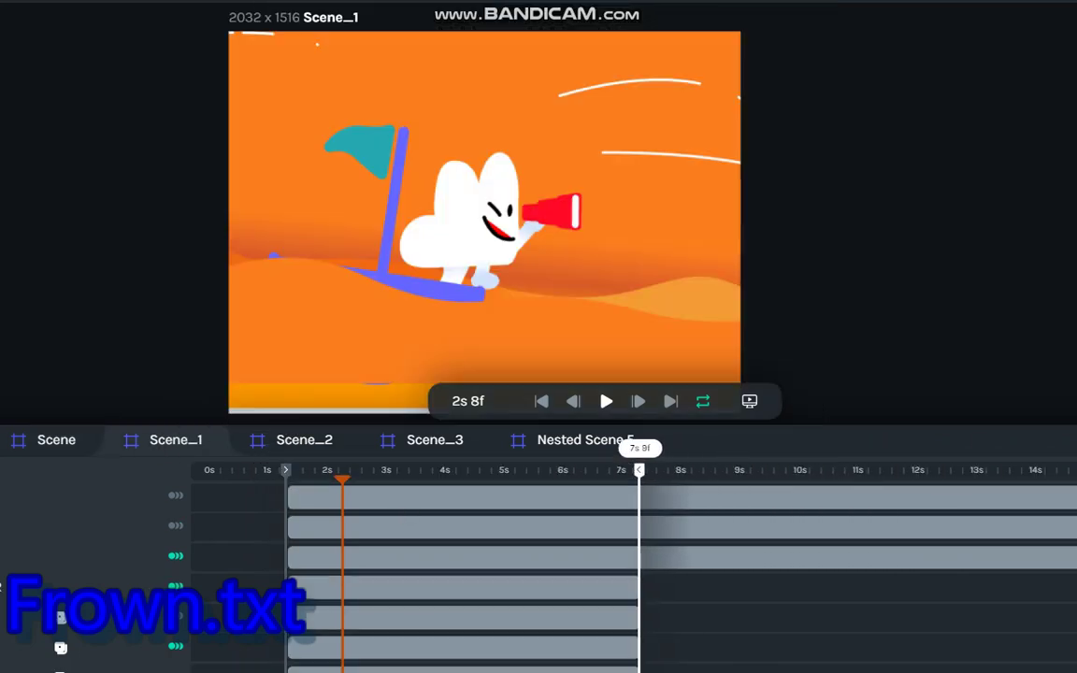
Start Scene_2's playback range at the beginning of its earliest layer bar and Scene_3's at 1s 11f
{"action": "left_click", "coordinate": [278, 443]}
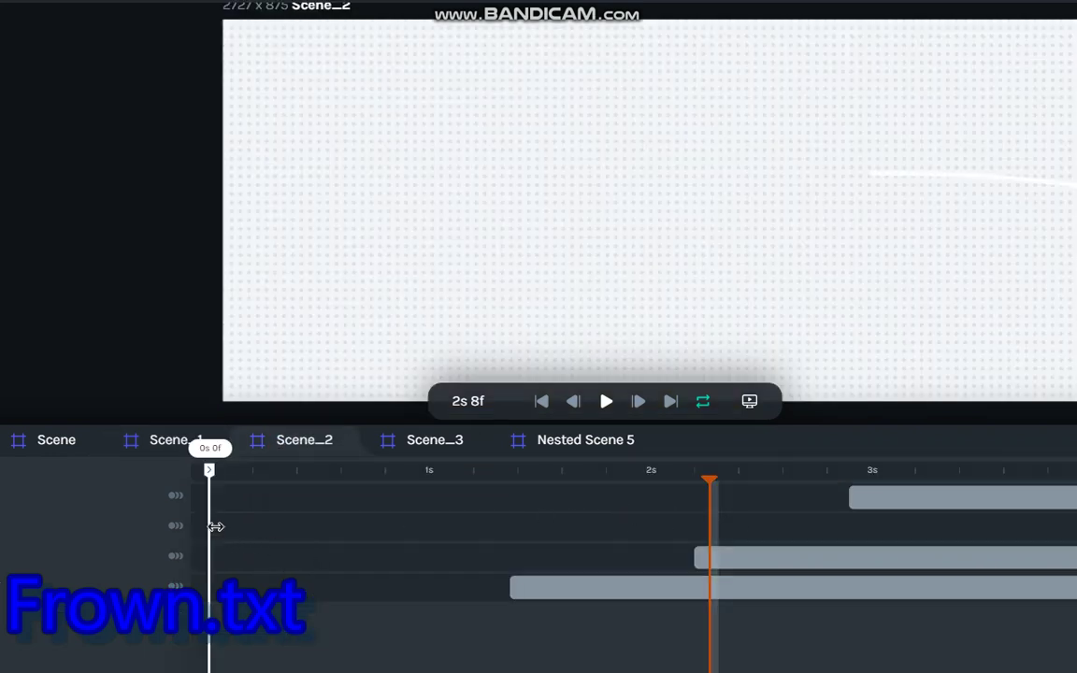
{"action": "left_click_drag", "start_coordinate": [211, 502], "coordinate": [514, 555]}
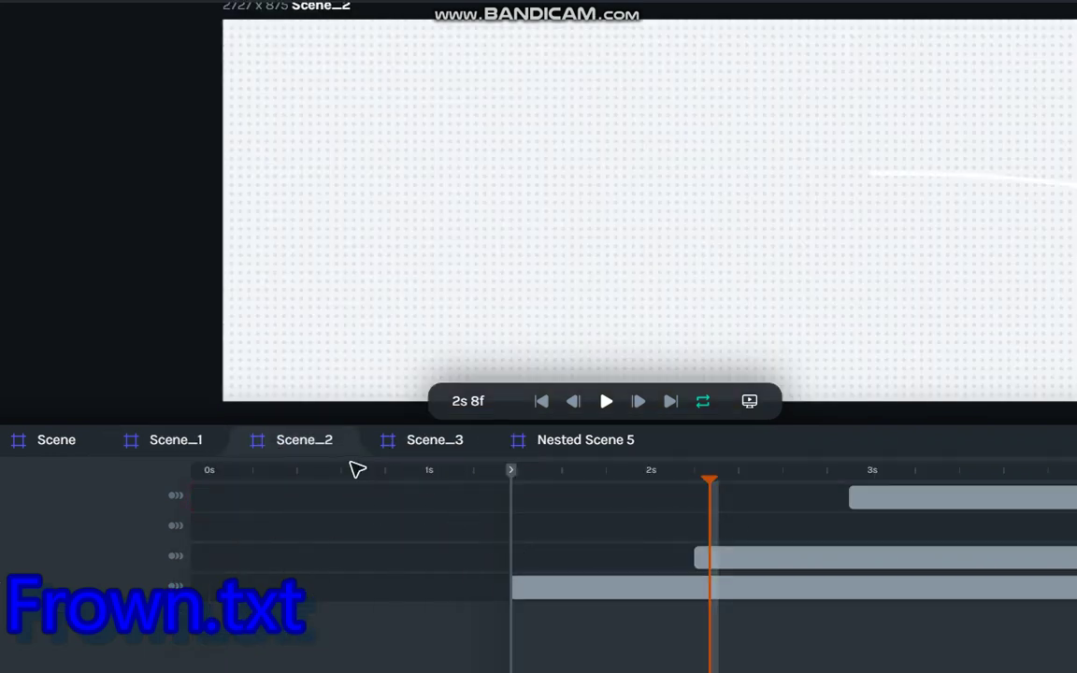
{"action": "left_click", "coordinate": [426, 439]}
{"action": "left_click_drag", "start_coordinate": [210, 510], "coordinate": [401, 548]}
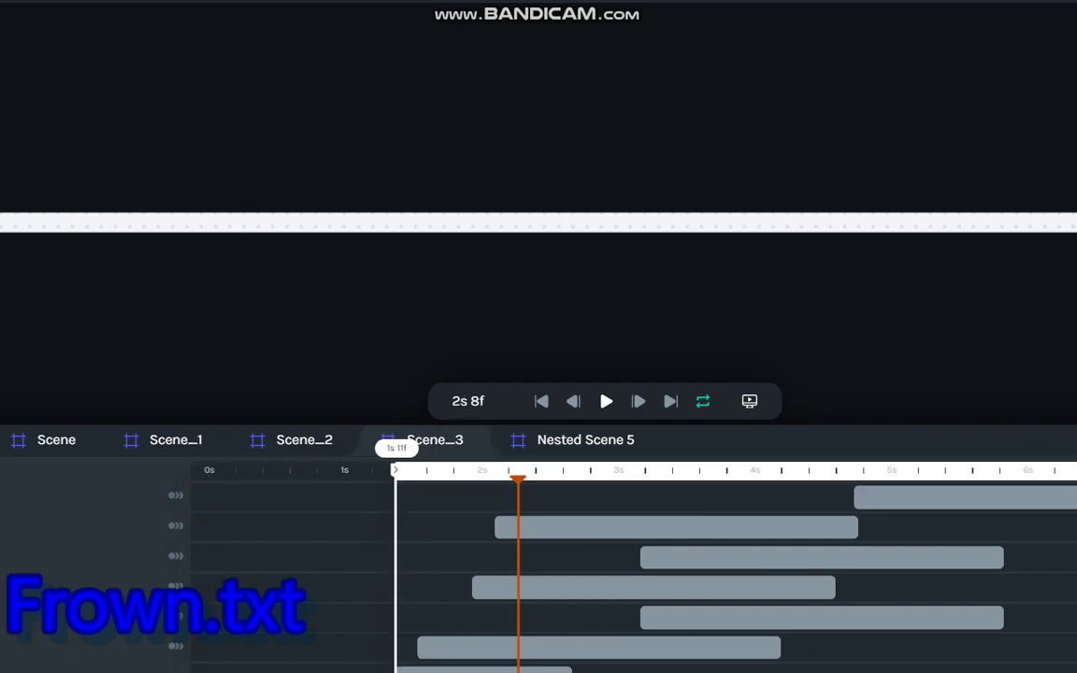
Look through Nested Scene 5, Scene_1 and Scene_2 to check their playback ranges, and return to Main Scene
{"action": "left_click", "coordinate": [571, 447]}
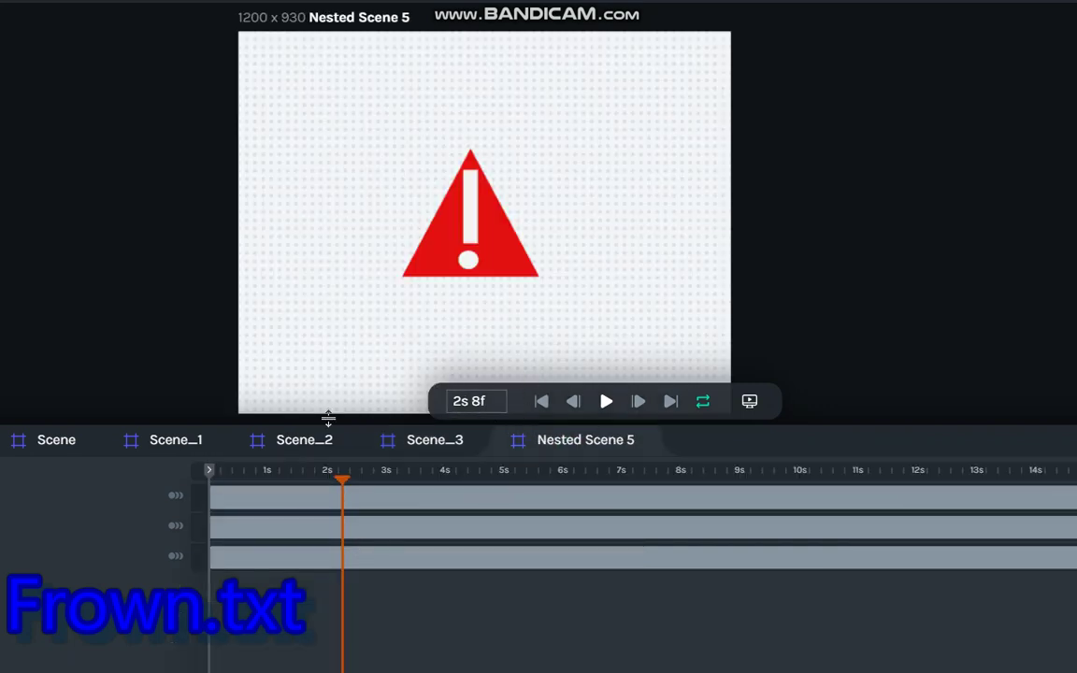
{"action": "left_click", "coordinate": [285, 440]}
{"action": "left_click", "coordinate": [181, 444]}
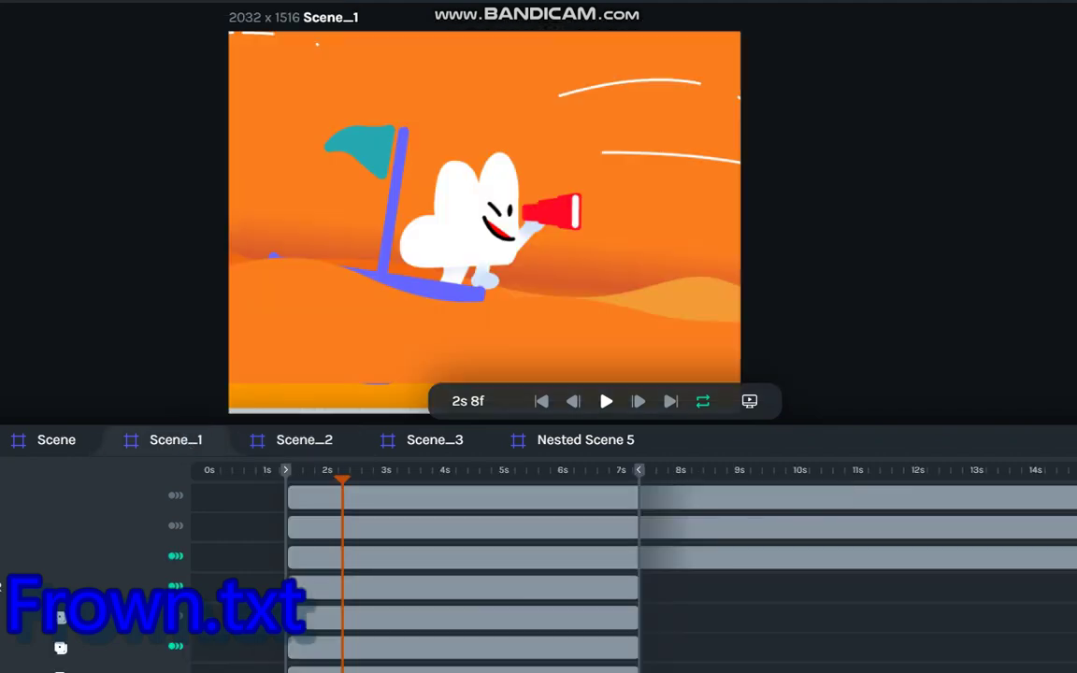
{"action": "left_click", "coordinate": [279, 441]}
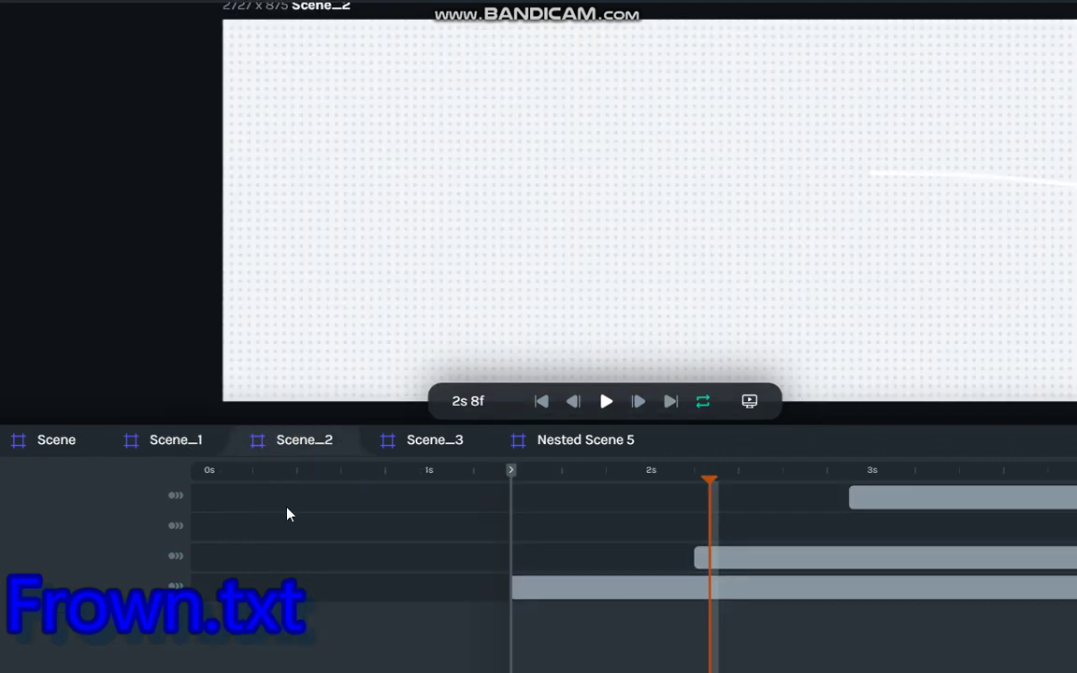
{"action": "left_click", "coordinate": [577, 438]}
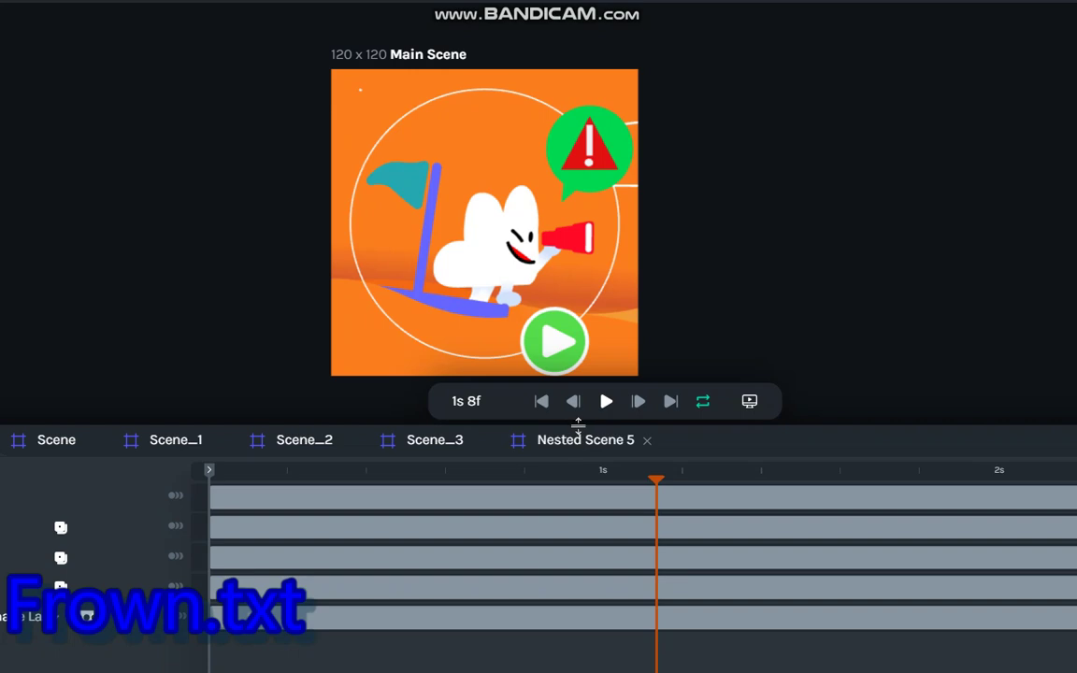
Play Main Scene to check the animation with the adjusted nested-scene ranges, and pause it
{"action": "left_click", "coordinate": [543, 404]}
{"action": "left_click", "coordinate": [607, 403]}
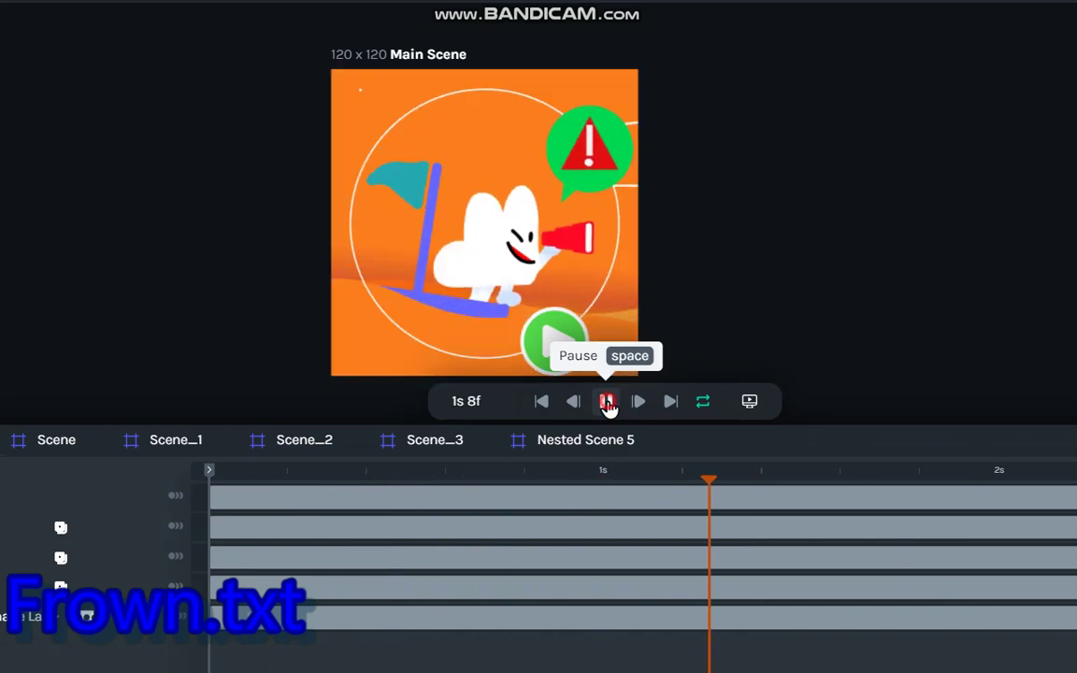
{"action": "left_click", "coordinate": [607, 403]}
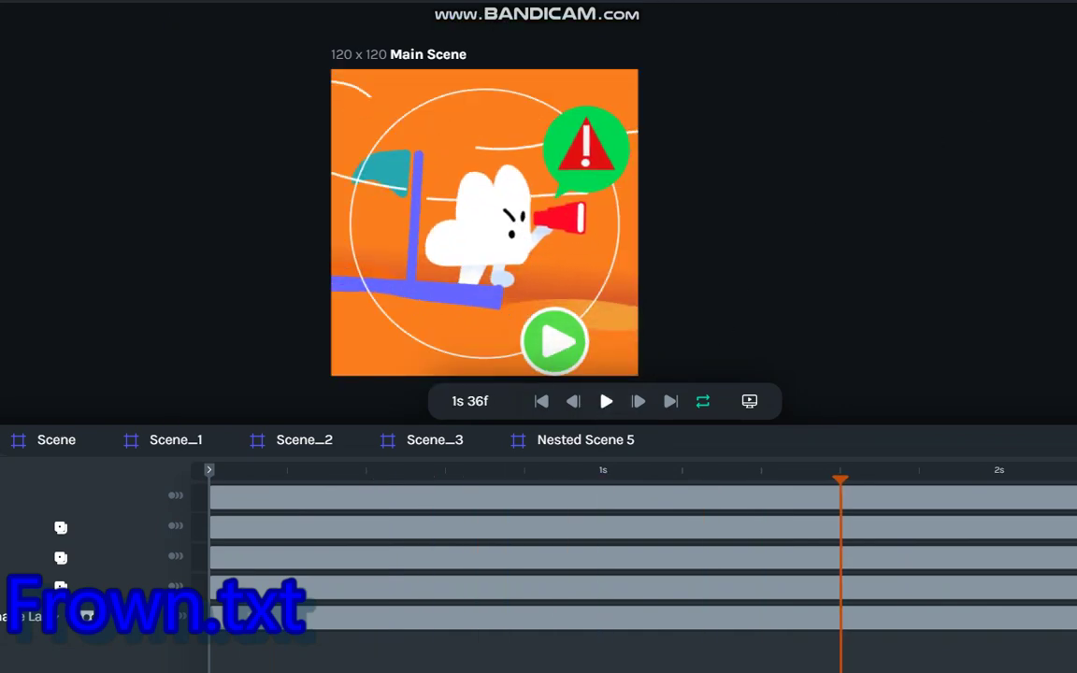